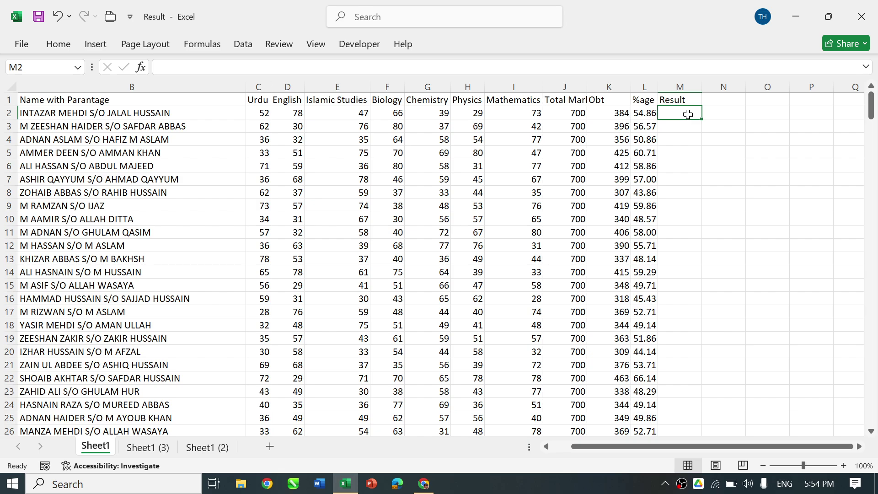
# Enter the formula =IF(L2>=33,Pass,Fail) in the first Result cell, M2.
pyautogui.write('=')
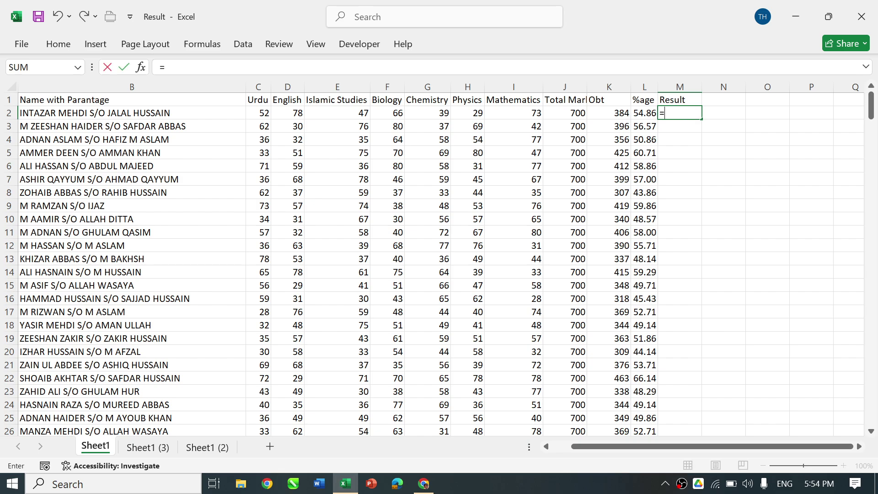
pyautogui.write('if')
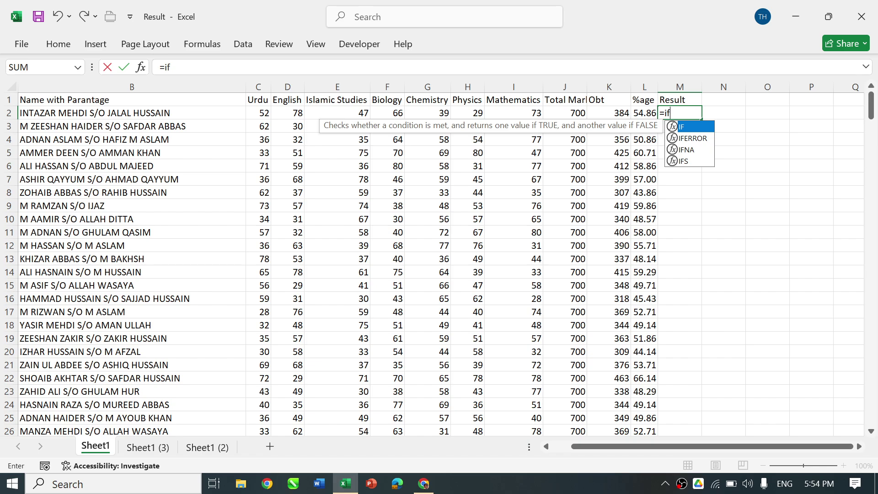
pyautogui.doubleClick(691, 129)
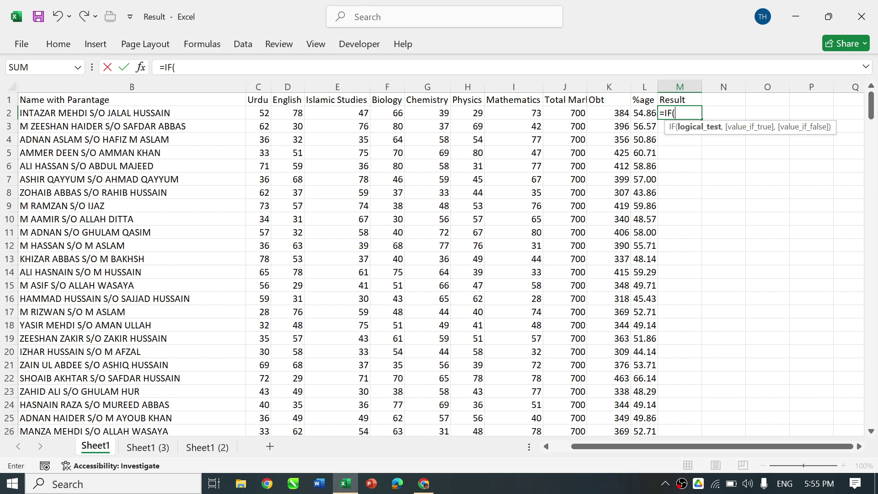
pyautogui.click(645, 114)
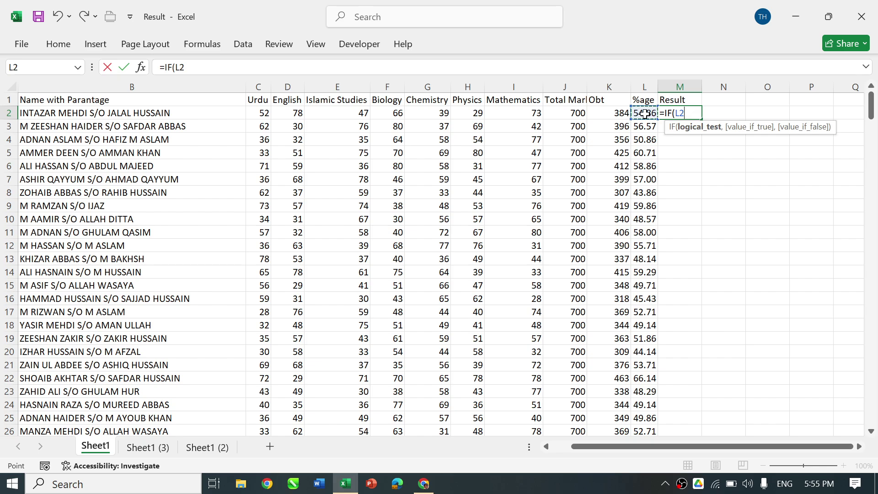
pyautogui.write('>=33,')
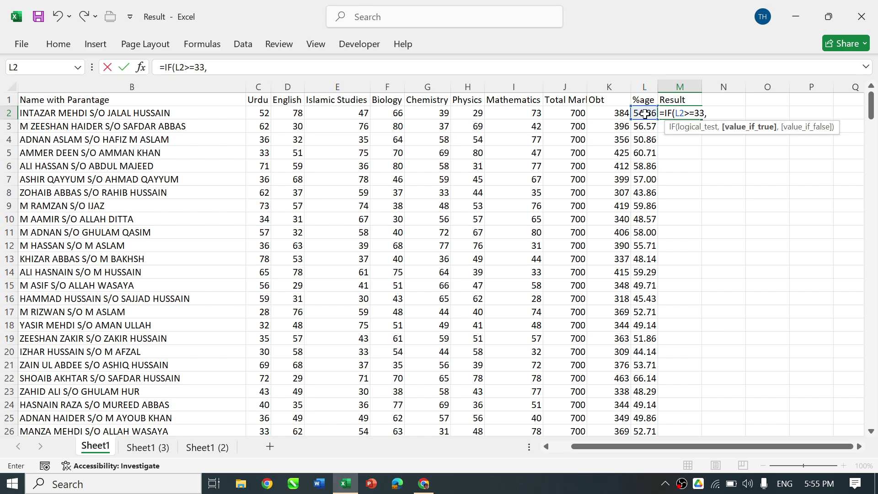
pyautogui.write('Pass,')
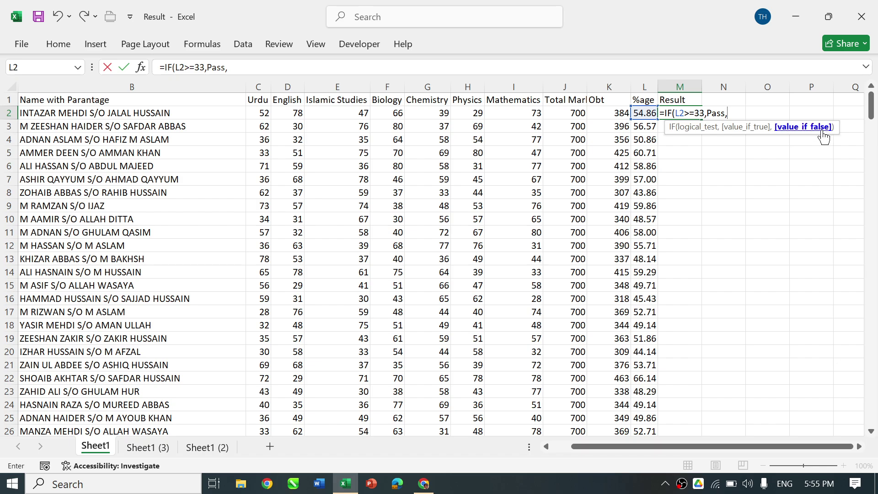
pyautogui.write('Fail')
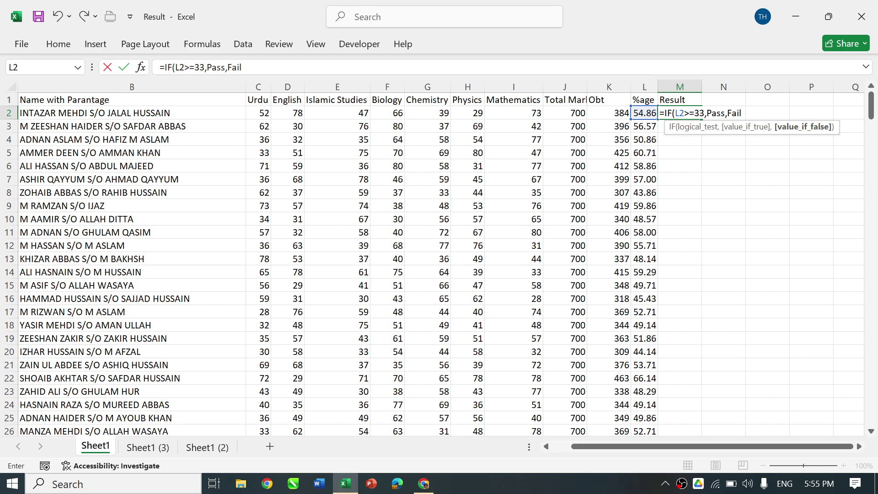
pyautogui.write(')')
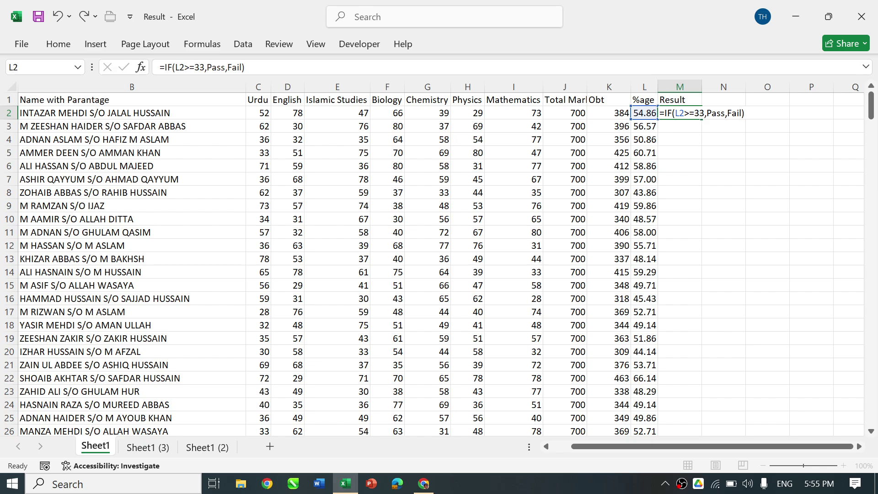
pyautogui.press('Return')
# Correct the M2 formula by enclosing Pass and Fail in double quotes, giving =IF(L2>=33,"Pass","Fail").
pyautogui.press('Up')
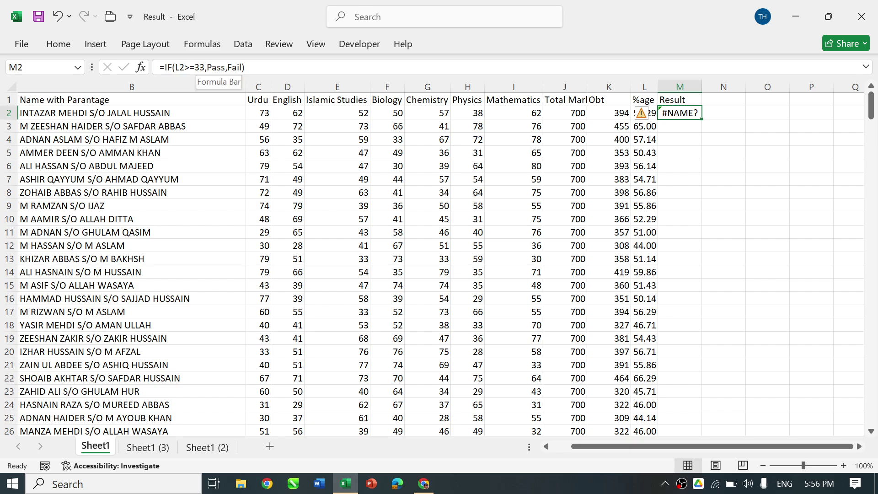
pyautogui.click(215, 67)
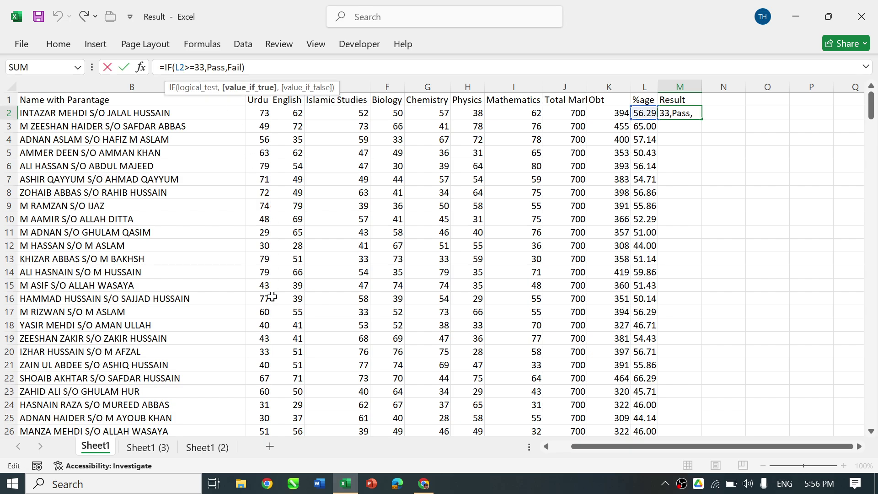
pyautogui.write('"Pass')
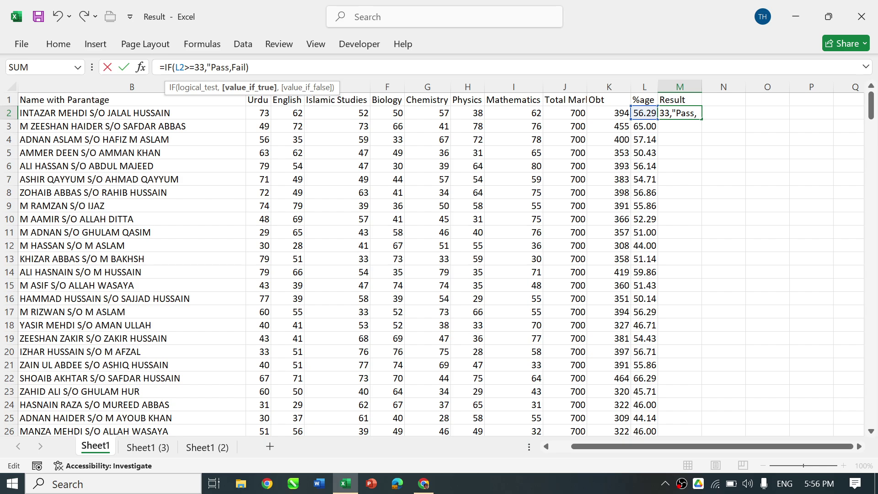
pyautogui.write('"')
pyautogui.press('Right')
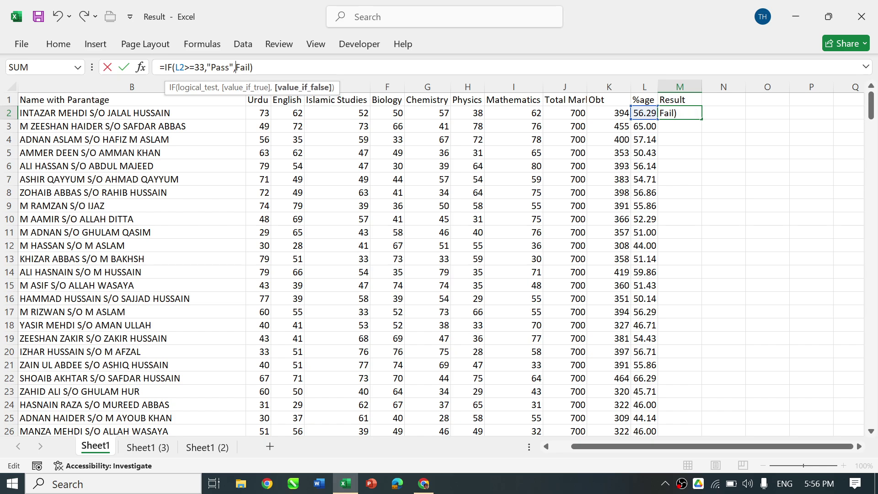
pyautogui.write('","')
pyautogui.press('Return')
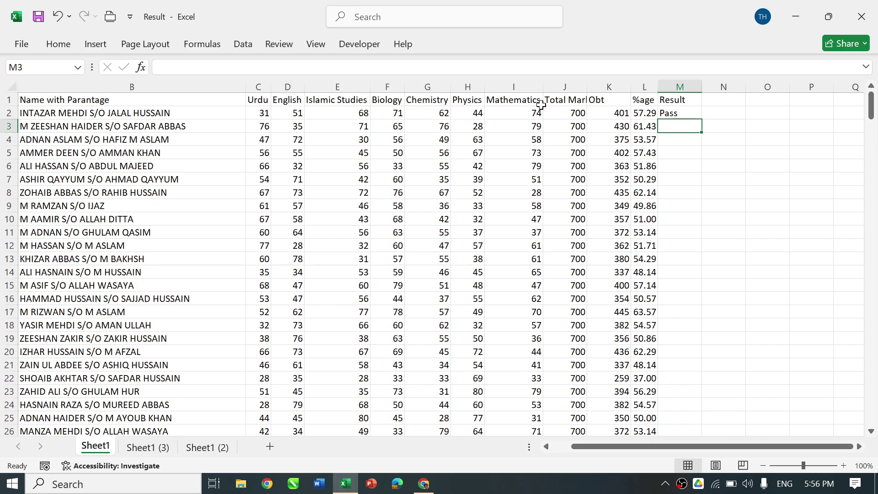
# Copy the M2 pass/fail formula down the Result column for every student row.
pyautogui.click(675, 113)
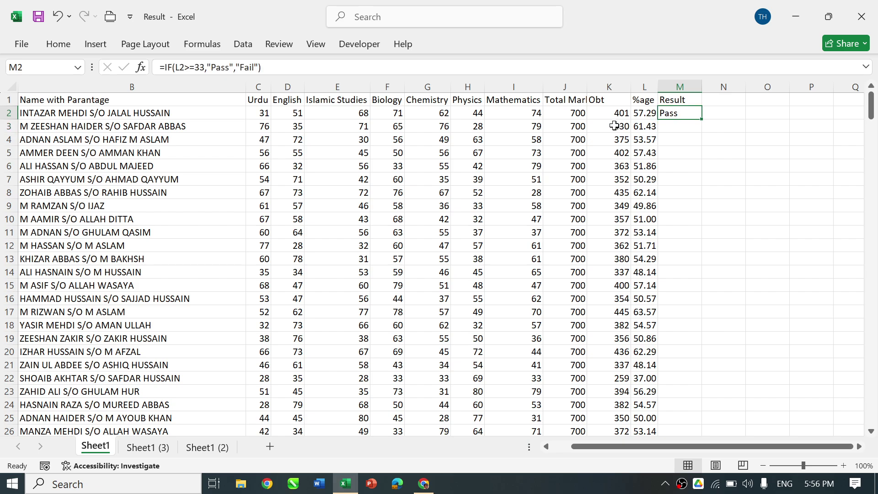
pyautogui.moveTo(702, 120); pyautogui.dragTo(703, 119)
pyautogui.doubleClick(703, 120)
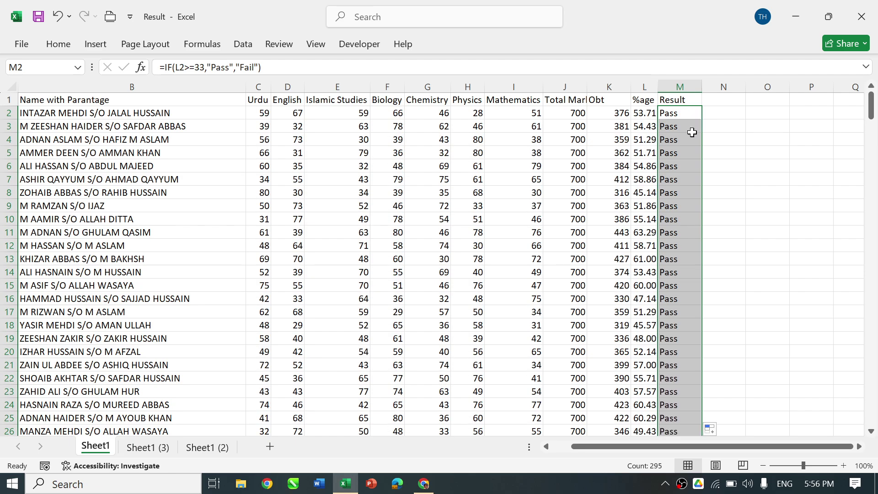
# Check the filled Result column down to its last row, then return to cell M2.
pyautogui.click(684, 151)
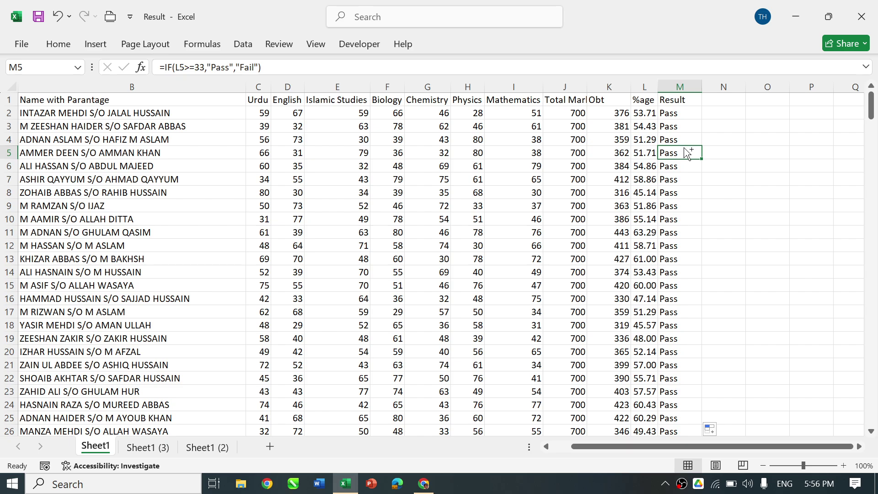
pyautogui.hotkey('ctrl', 'Down')
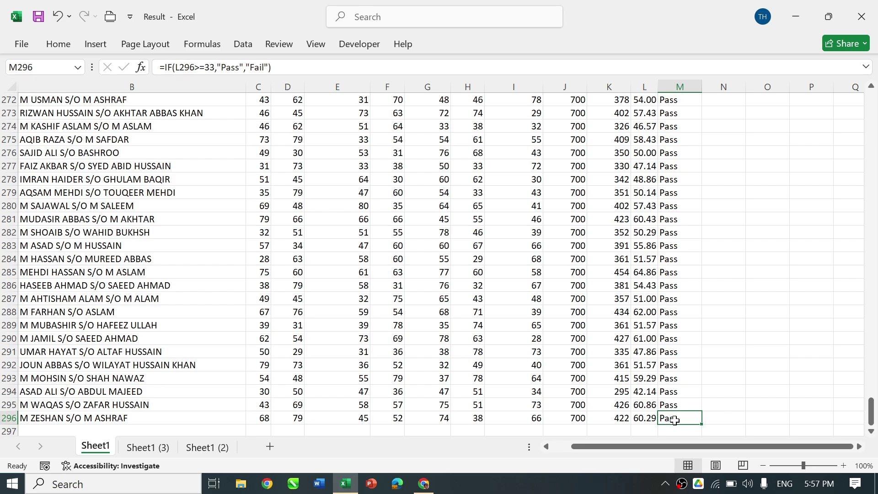
pyautogui.hotkey('ctrl', 'Up')
pyautogui.press('Down')
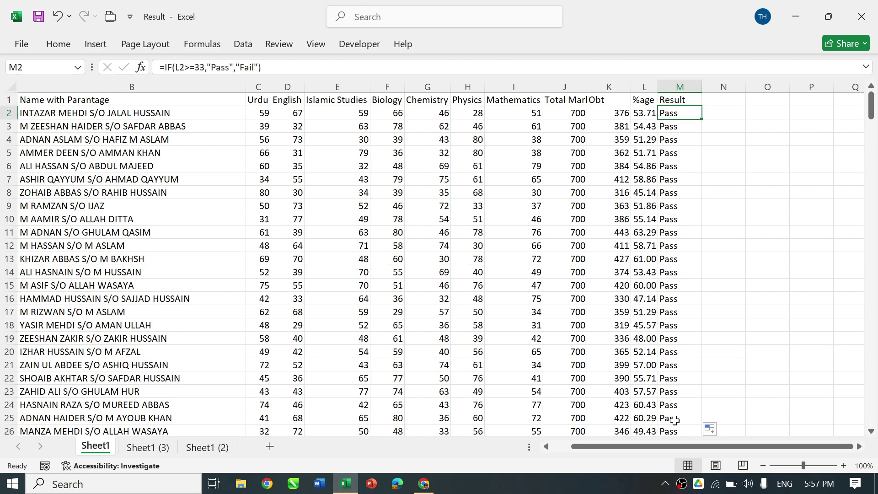
pyautogui.press('Up')
pyautogui.press('Down')
pyautogui.press('Down')
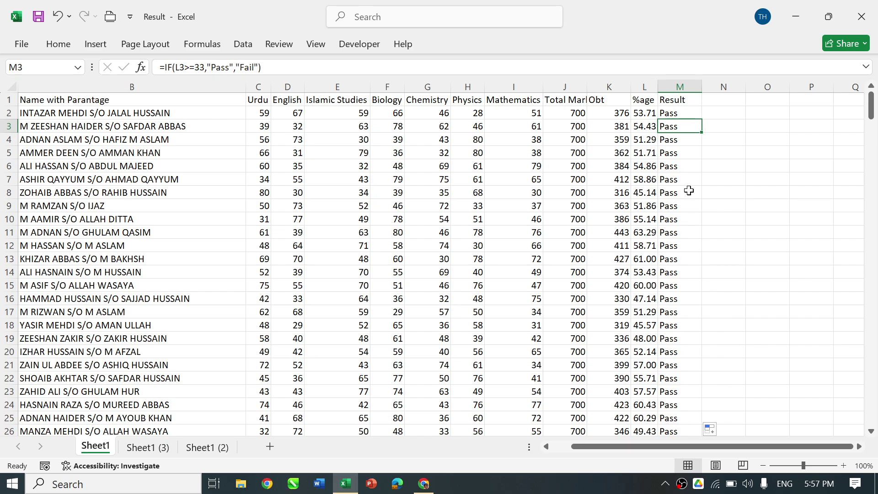
pyautogui.click(673, 115)
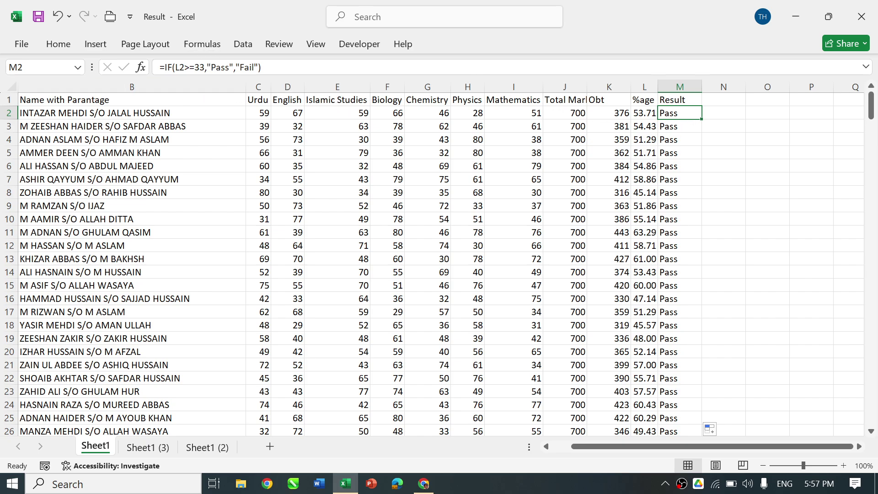
pyautogui.click(192, 67)
pyautogui.doubleClick(199, 67)
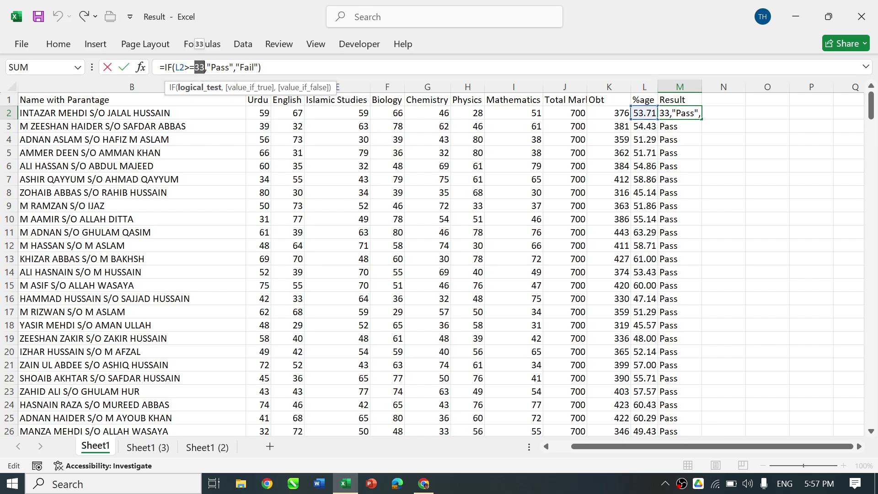
pyautogui.press('Escape')
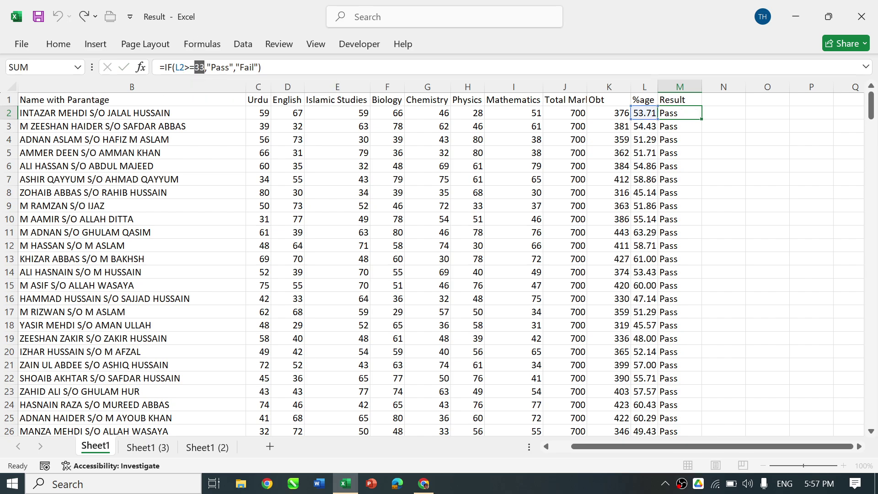
pyautogui.doubleClick(199, 68)
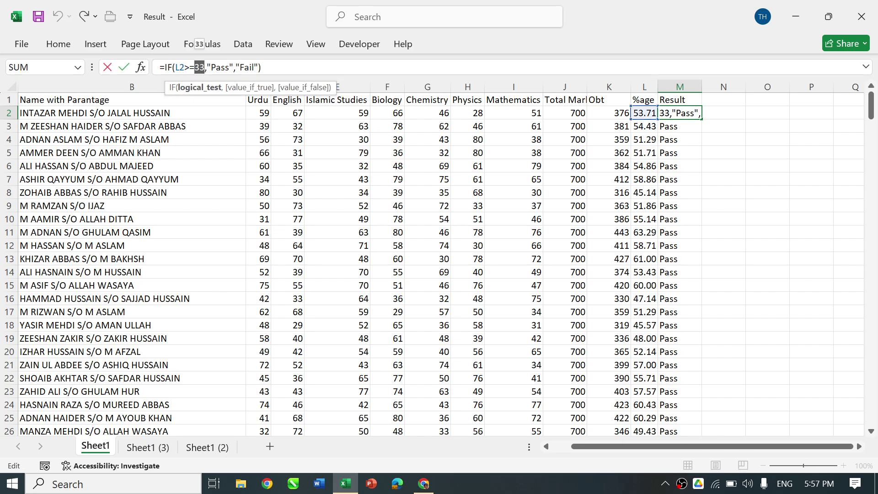
pyautogui.press('Escape')
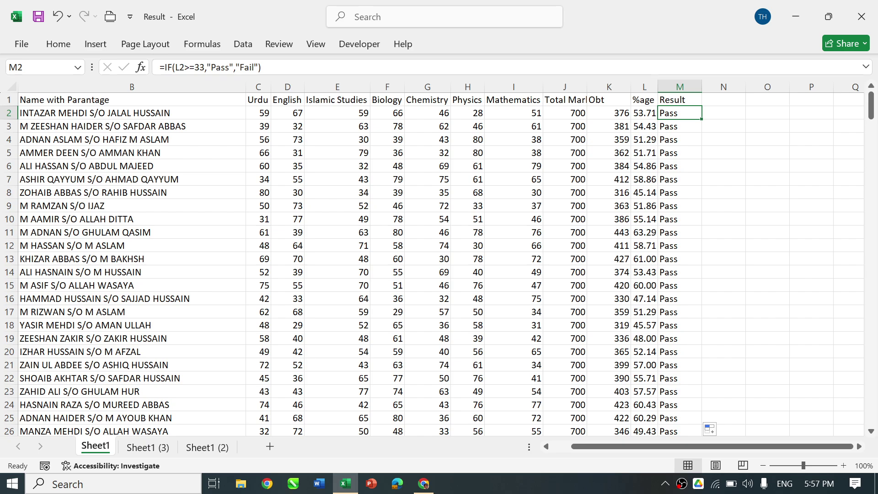
pyautogui.doubleClick(199, 67)
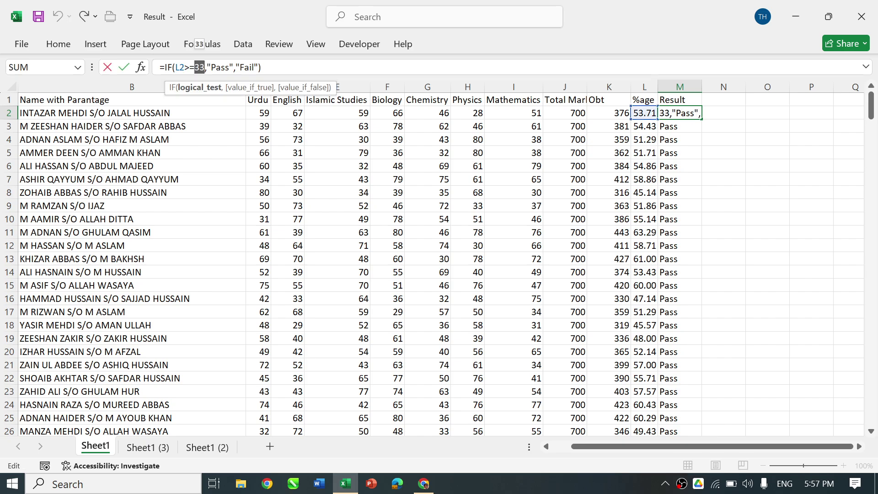
pyautogui.press('Escape')
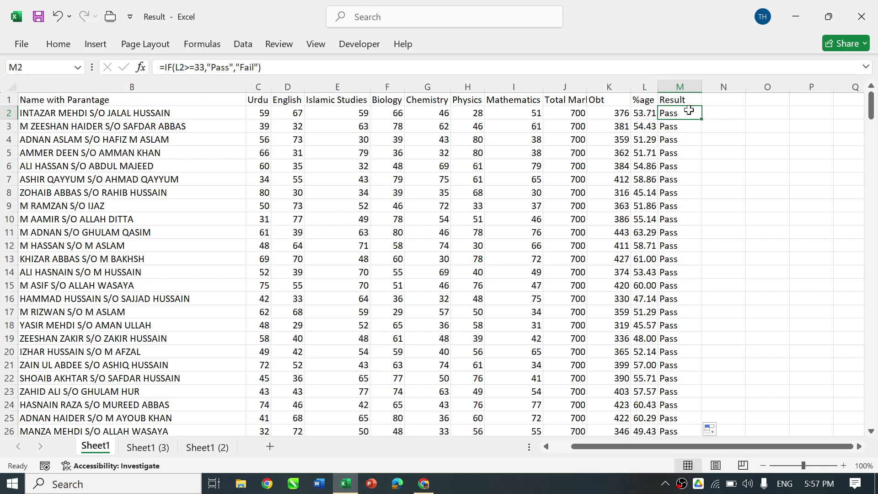
# Set the passing threshold in the M2 formula to 40.
pyautogui.doubleClick(199, 68)
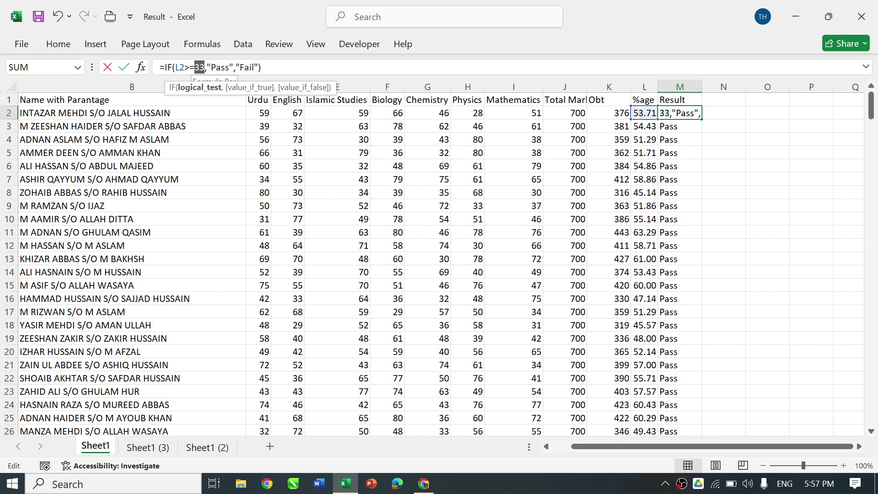
pyautogui.write('40')
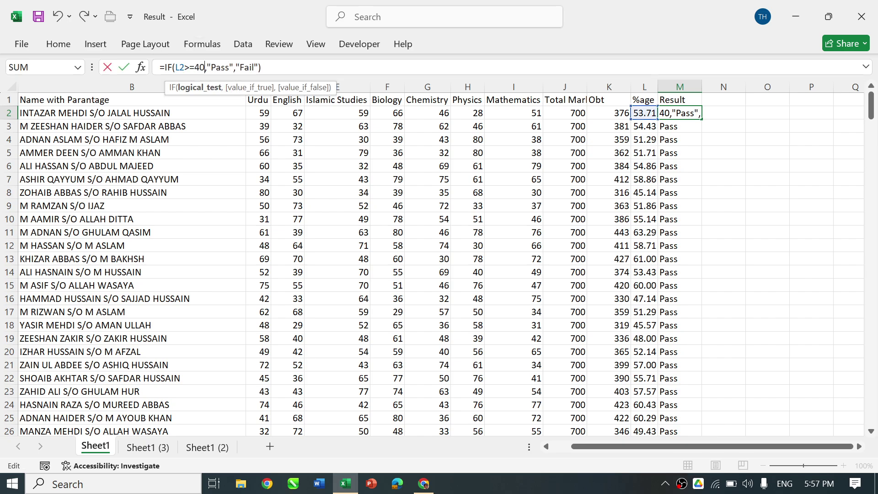
pyautogui.press('Return')
pyautogui.press('Down')
pyautogui.press('Up')
pyautogui.press('Up')
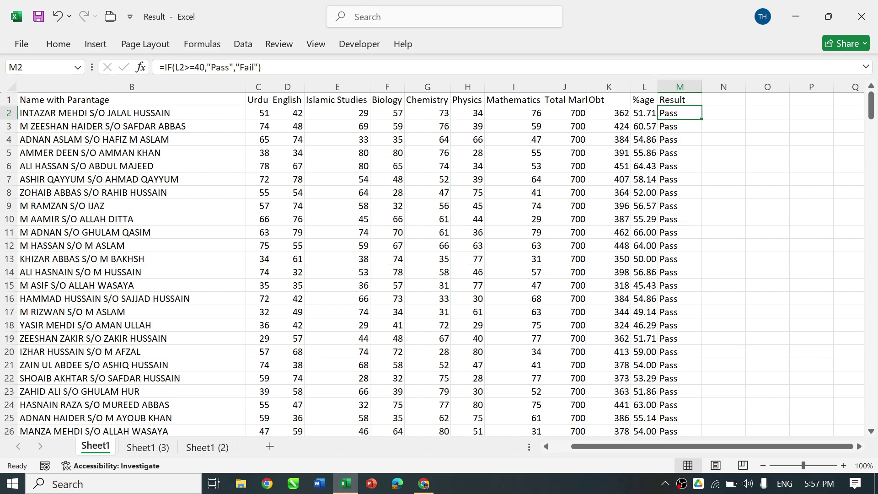
# Examine the formulas in the Result cells below M2 to see which threshold they use.
pyautogui.press('Down')
pyautogui.press('Down')
pyautogui.press('Down')
pyautogui.press('Down')
pyautogui.press('Down')
pyautogui.press('Down')
pyautogui.press('Down')
pyautogui.press('Down')
pyautogui.press('Down')
pyautogui.press('Down')
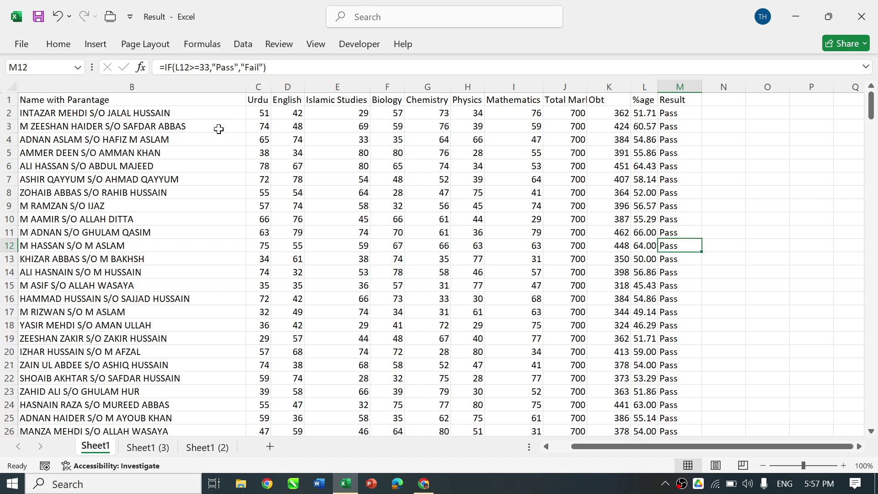
# Copy the updated M2 formula with the threshold of 40 down the whole Result column.
pyautogui.press('Up')
pyautogui.press('Up')
pyautogui.press('Up')
pyautogui.press('Up')
pyautogui.press('Up')
pyautogui.press('Up')
pyautogui.press('Up')
pyautogui.press('Up')
pyautogui.press('Up')
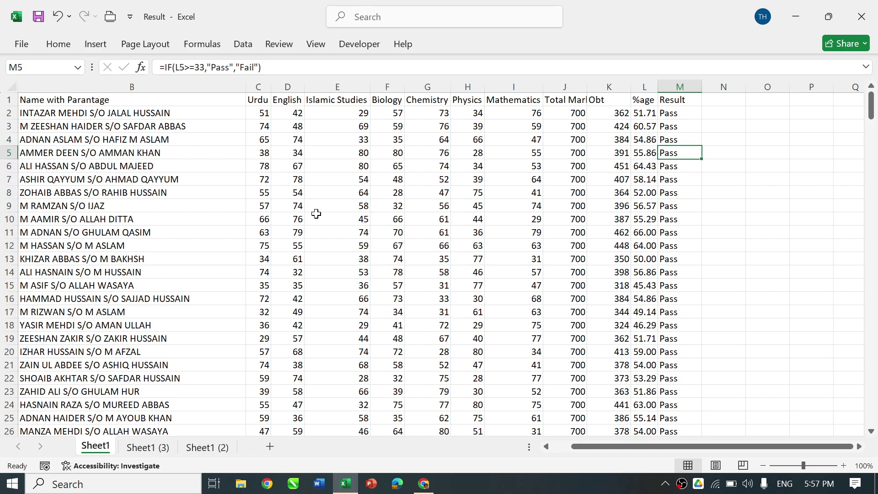
pyautogui.press('Up')
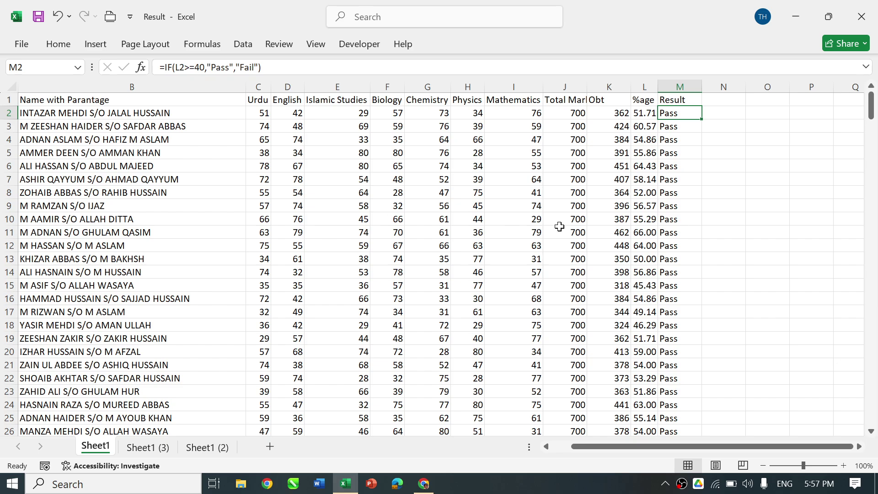
pyautogui.doubleClick(703, 121)
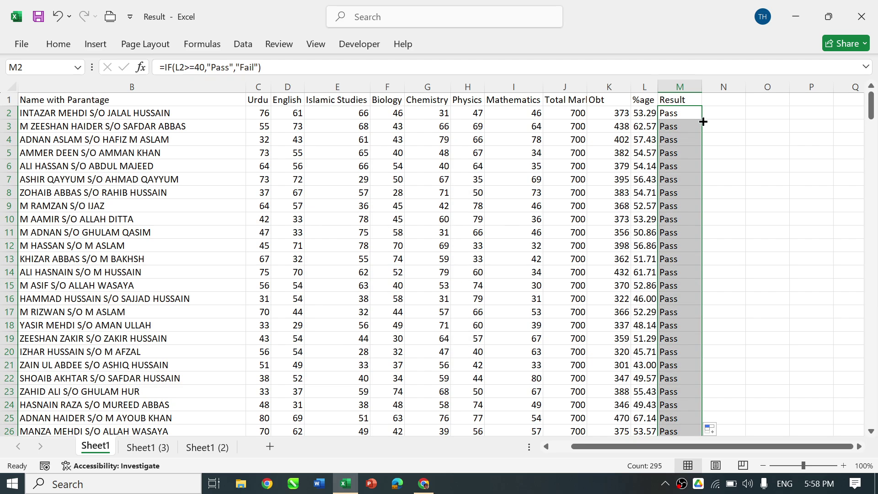
# Check the refilled Result cells for the new threshold in their formulas and return to the column header.
pyautogui.click(678, 115)
pyautogui.press('Down')
pyautogui.press('Down')
pyautogui.press('Down')
pyautogui.press('Down')
pyautogui.press('Down')
pyautogui.press('Down')
pyautogui.press('Down')
pyautogui.press('Down')
pyautogui.press('Down')
pyautogui.press('Down')
pyautogui.press('Down')
pyautogui.press('Down')
pyautogui.press('Down')
pyautogui.press('Down')
pyautogui.press('Down')
pyautogui.press('Down')
pyautogui.press('Down')
pyautogui.press('Down')
pyautogui.press('Down')
pyautogui.press('Down')
pyautogui.press('Down')
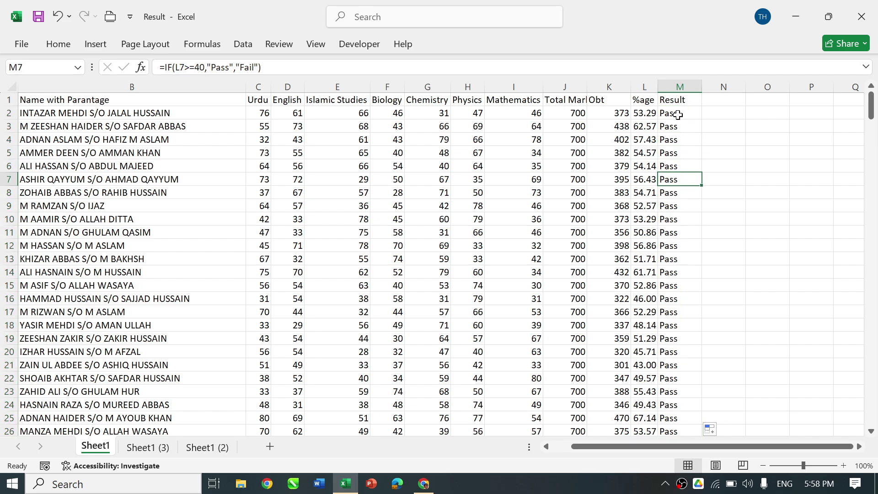
pyautogui.press('Up')
pyautogui.press('Up')
pyautogui.hotkey('ctrl', 'Up')
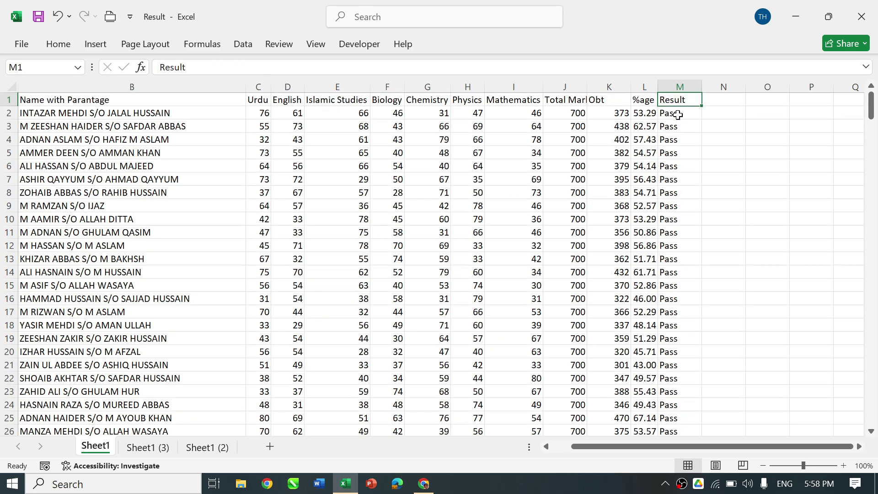
# On Sheet1 (3), build a lookup table in P1:Q2 with 33 and Pass in row 1, 0 and Fail in row 2.
pyautogui.press('Down')
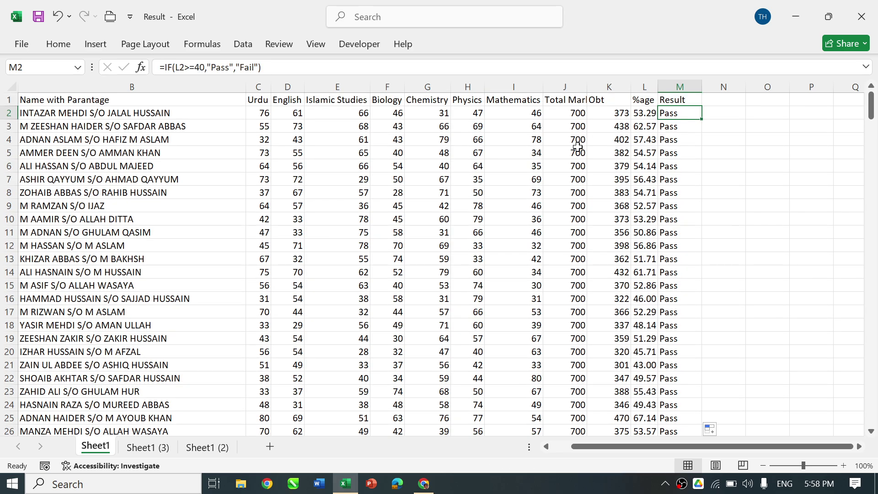
pyautogui.click(144, 448)
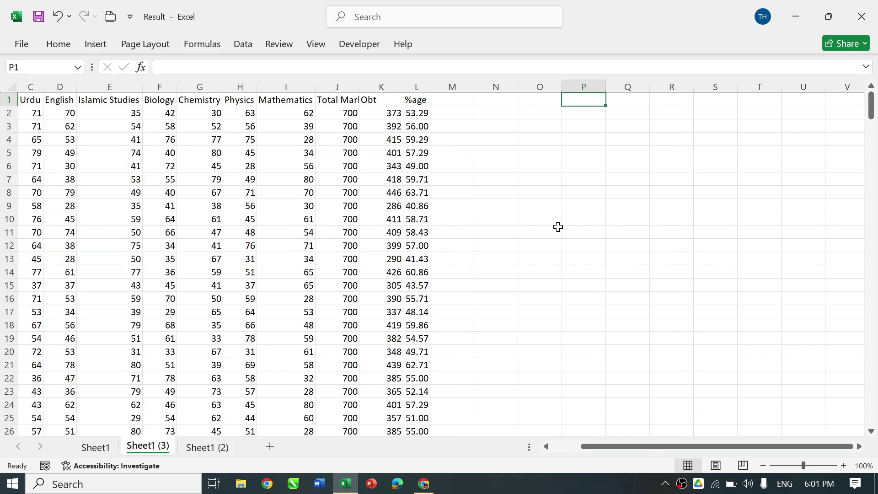
pyautogui.write('33')
pyautogui.press('Tab')
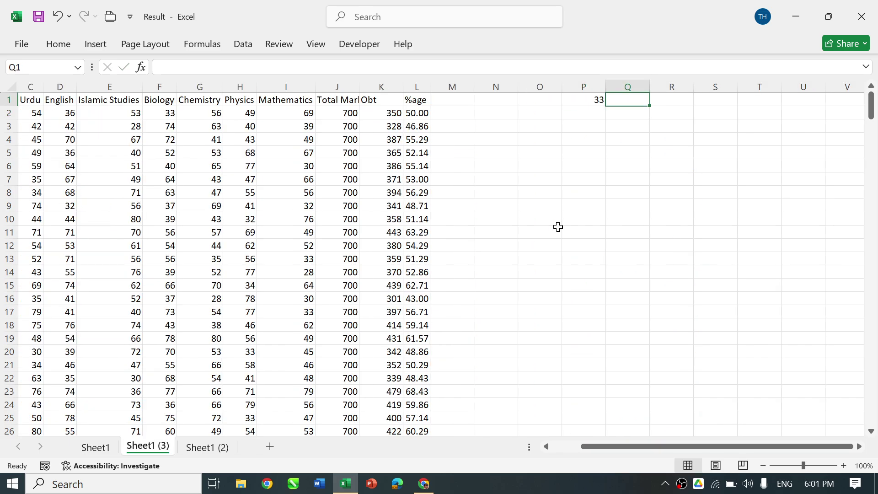
pyautogui.write('Pass')
pyautogui.press('Return')
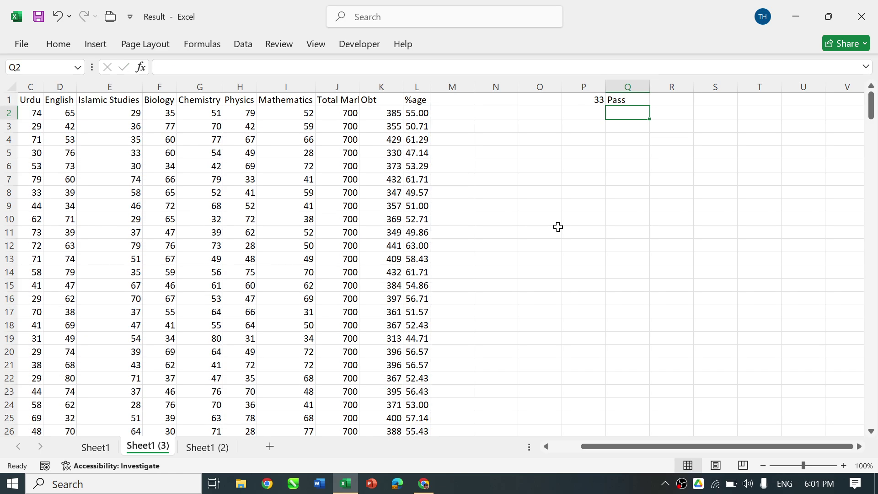
pyautogui.press('Left')
pyautogui.write('0')
pyautogui.press('Tab')
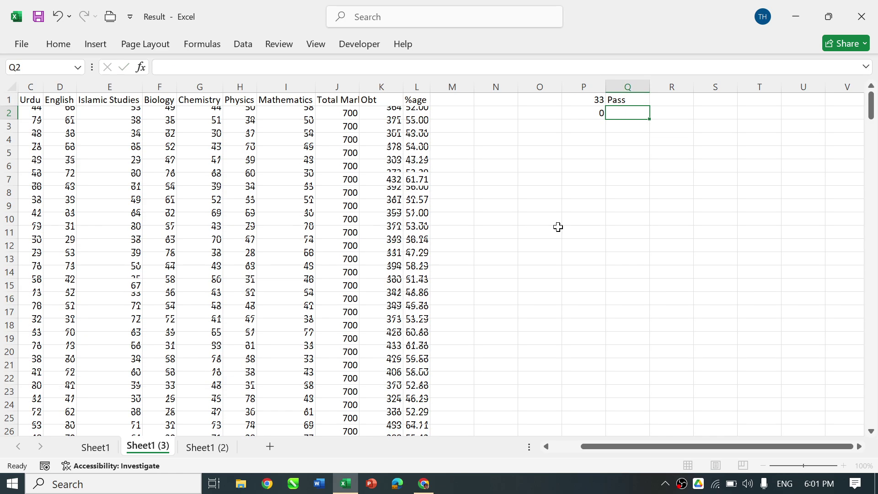
pyautogui.write('Fail')
pyautogui.press('Return')
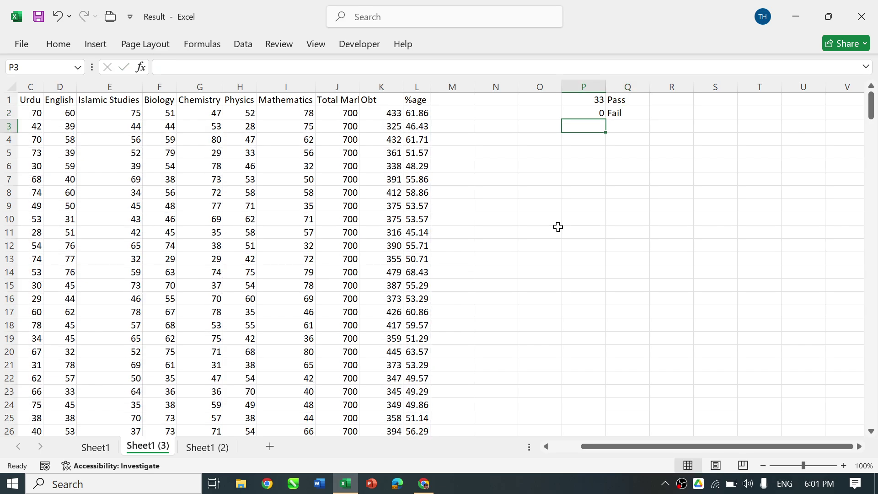
# Add the column header Result in M1, beside the %age column.
pyautogui.press('Up')
pyautogui.press('Up')
pyautogui.press('Right')
pyautogui.press('Left')
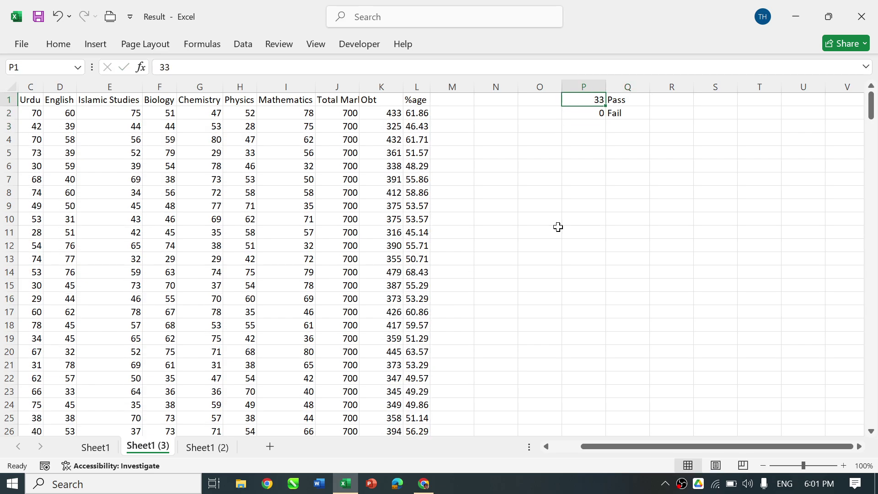
pyautogui.press('Left')
pyautogui.press('Left')
pyautogui.press('Left')
pyautogui.write('Result')
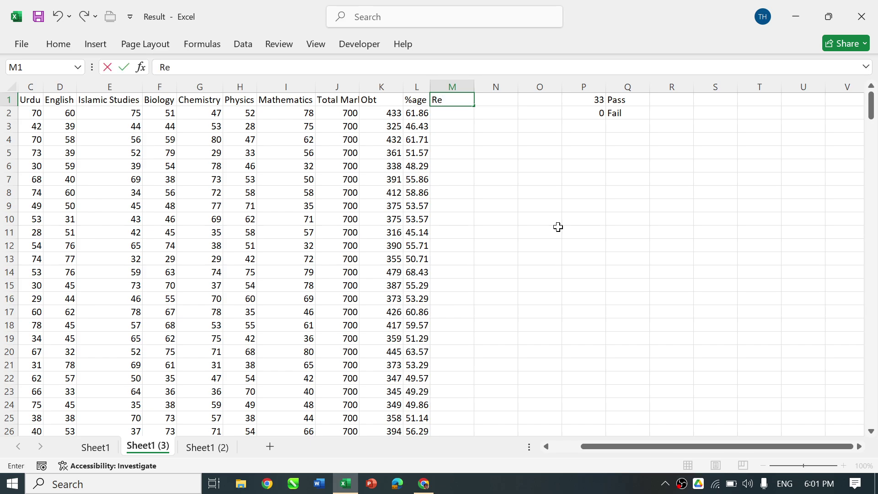
pyautogui.press('Return')
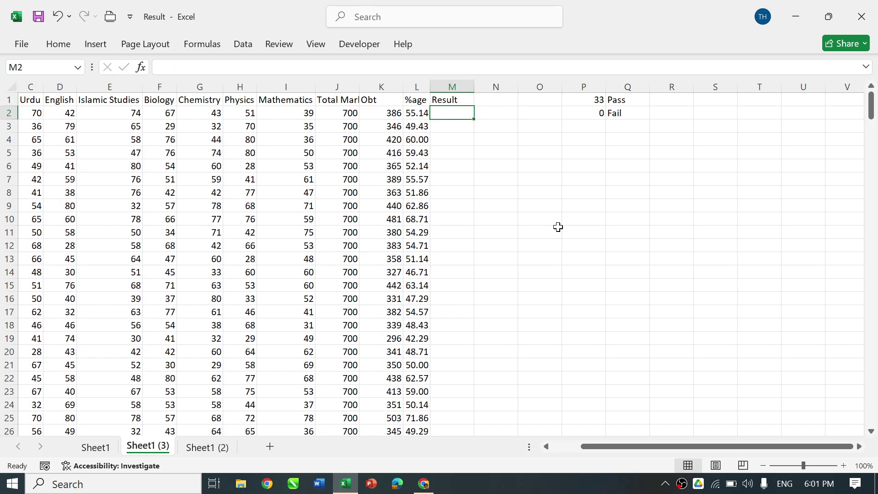
# Enter the formula =VLOOKUP(L2,$P$1:$Q$2,2) in M2, with the lookup table range locked as absolute.
pyautogui.write('=vloo')
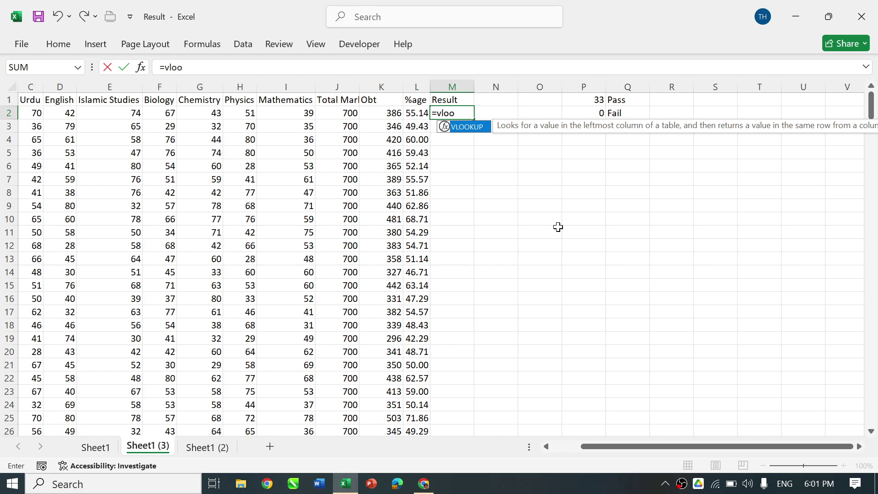
pyautogui.press('Tab')
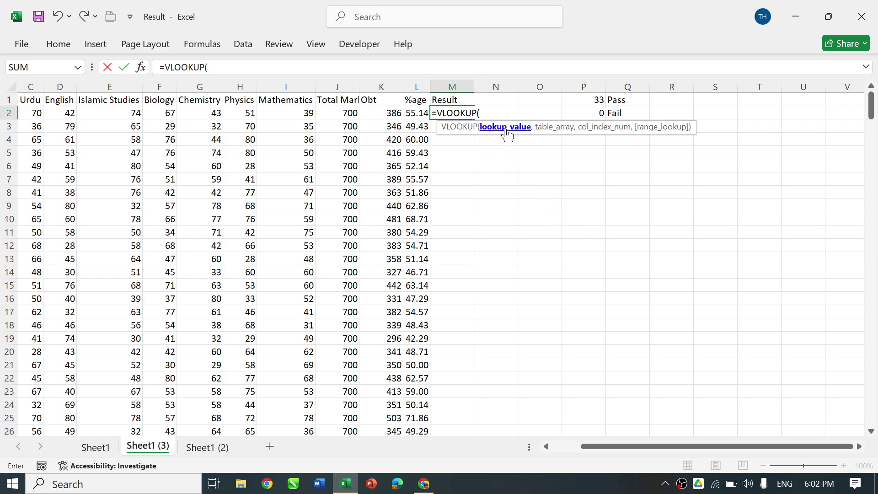
pyautogui.click(418, 111)
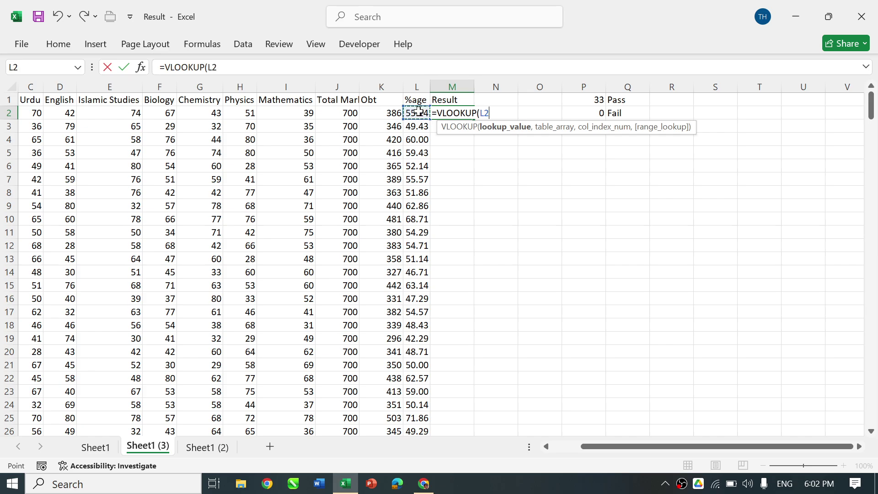
pyautogui.write(',')
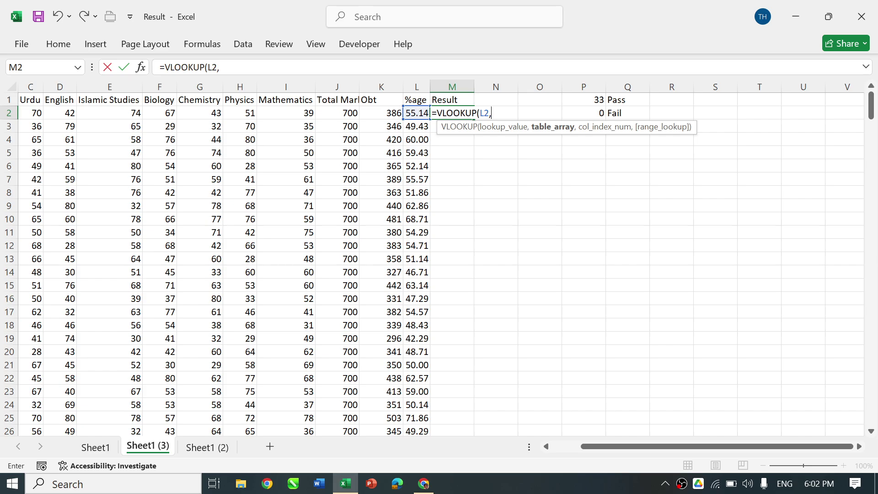
pyautogui.moveTo(590, 102); pyautogui.dragTo(619, 114)
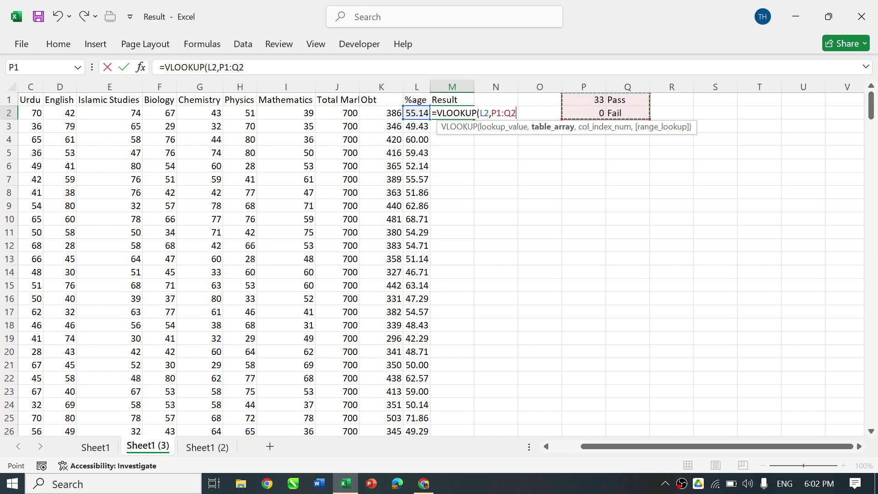
pyautogui.press('F4')
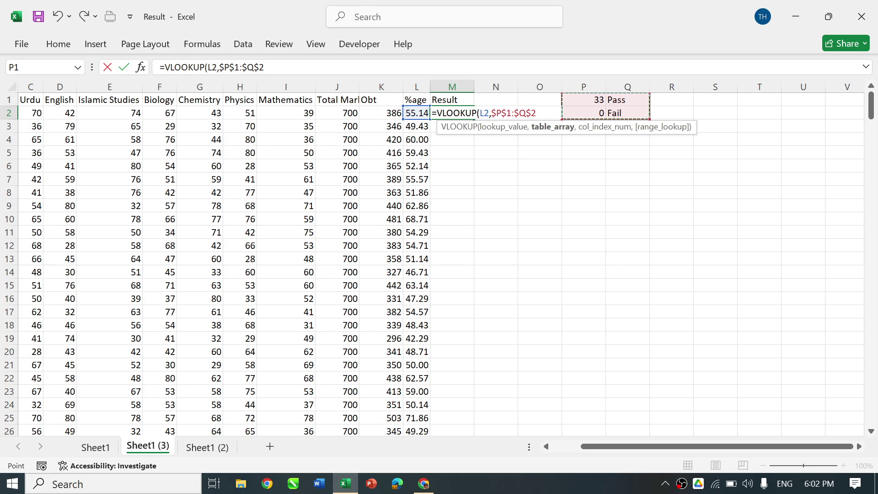
pyautogui.write(',')
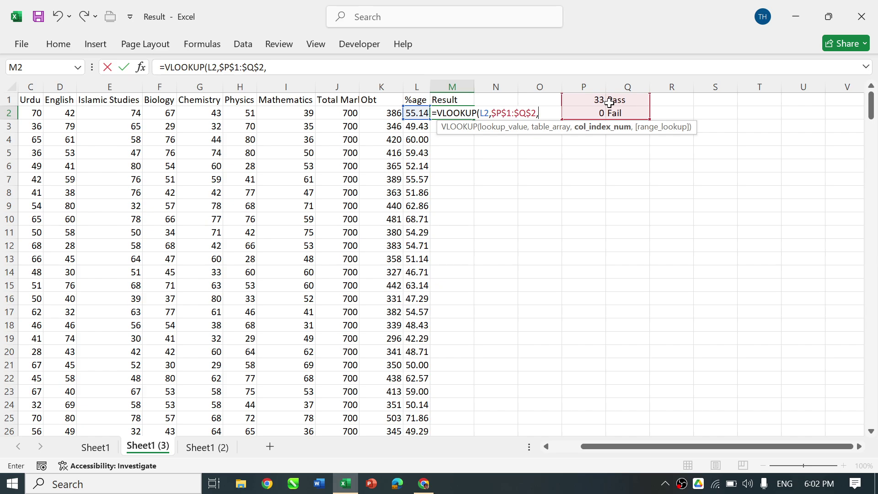
pyautogui.write('2)')
pyautogui.press('Return')
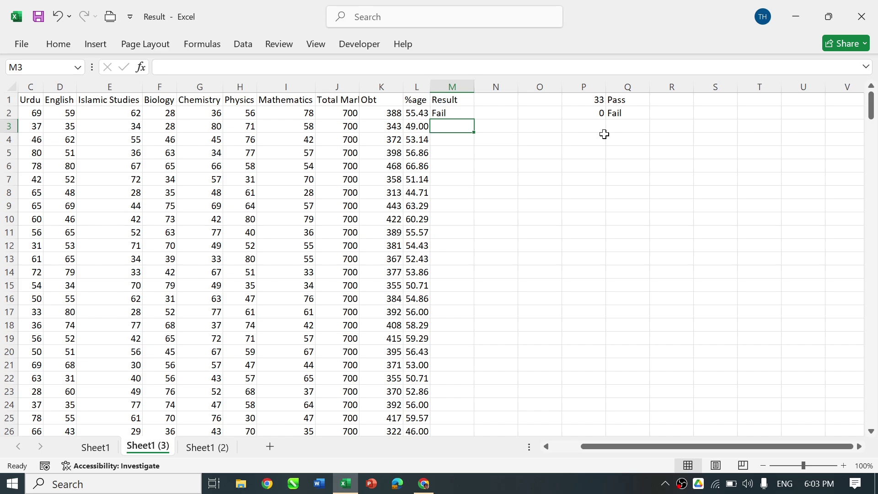
# Add TRUE for approximate match as the range_lookup argument of the VLOOKUP formula in M2.
pyautogui.press('Up')
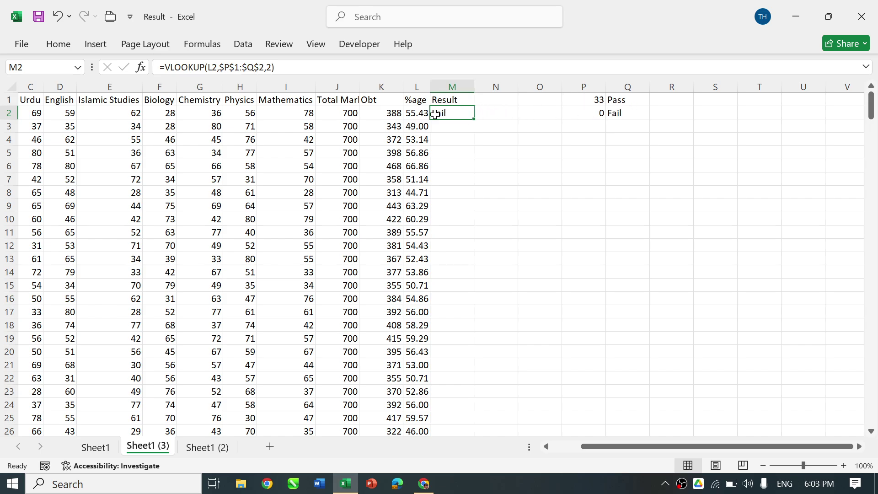
pyautogui.click(271, 67)
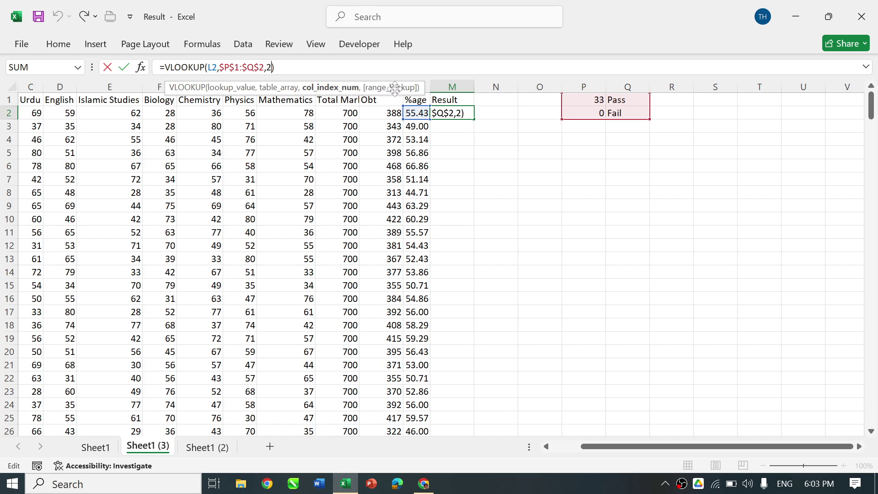
pyautogui.write(',')
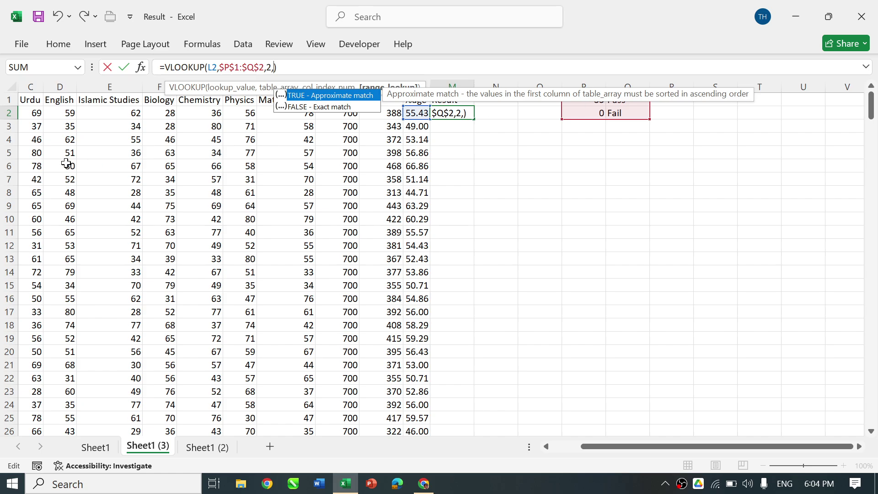
pyautogui.click(333, 94)
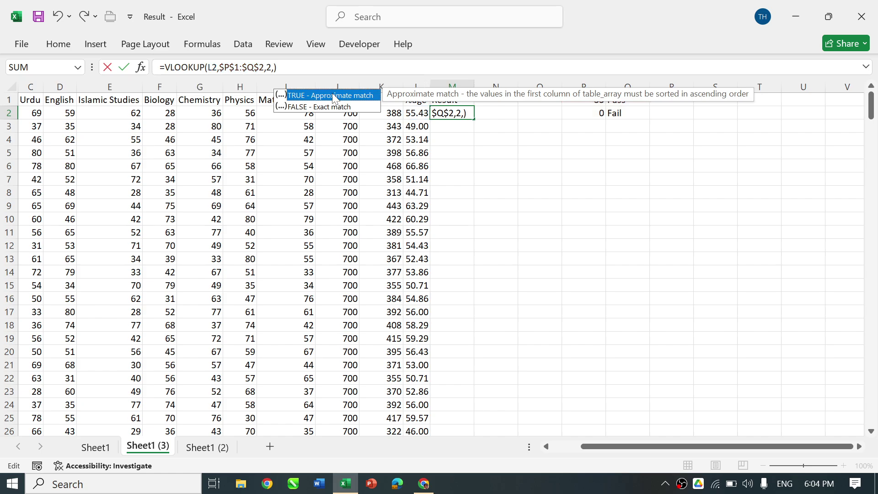
pyautogui.doubleClick(334, 95)
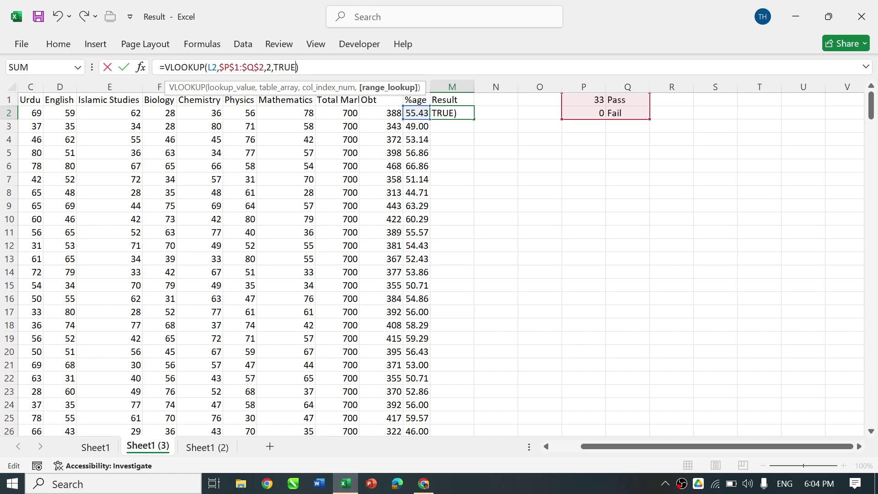
pyautogui.press('Return')
# Sort the lookup table in P1:Q2 in ascending order by its threshold values.
pyautogui.press('Up')
pyautogui.press('Up')
pyautogui.press('Right')
pyautogui.press('Right')
pyautogui.press('Right')
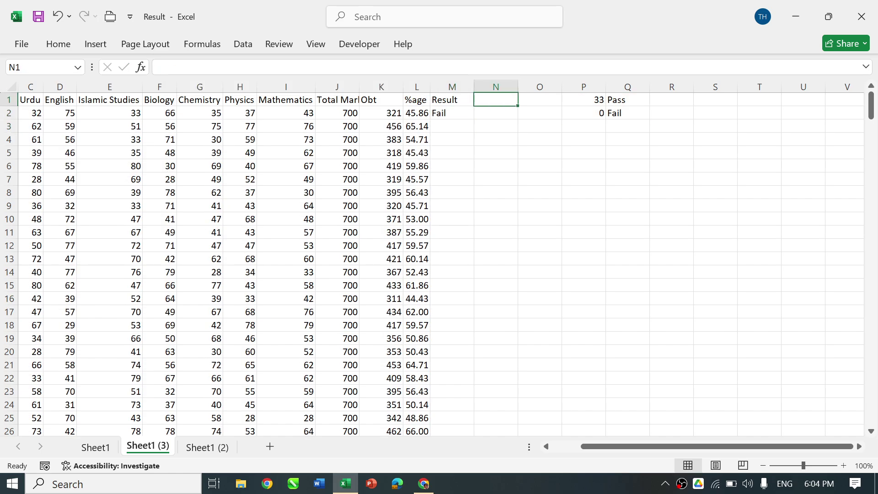
pyautogui.hotkey('shift', 'Right')
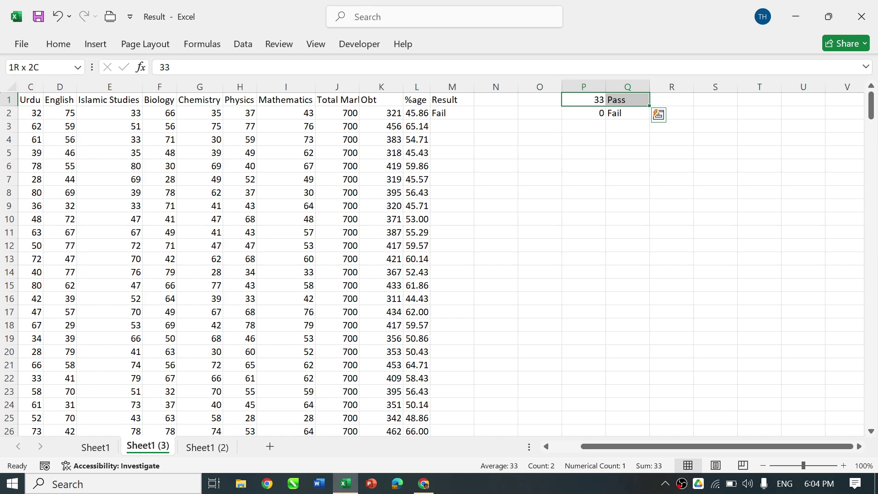
pyautogui.hotkey('shift', 'Down')
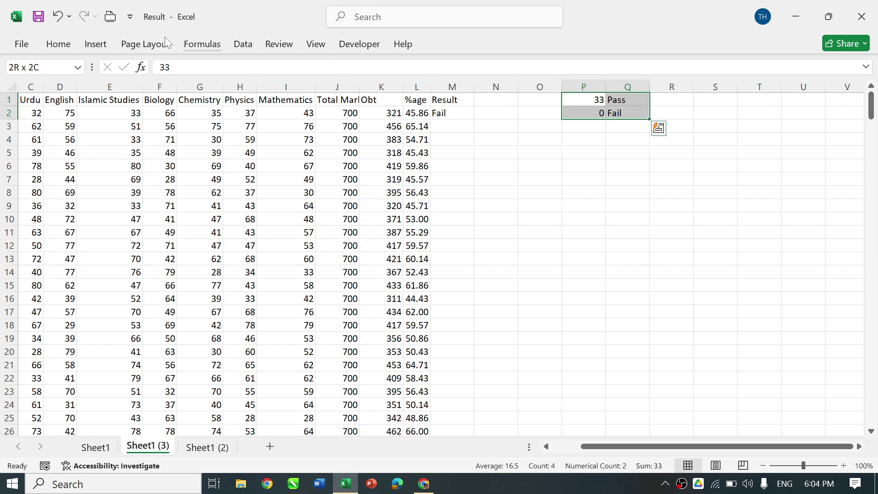
pyautogui.click(242, 44)
pyautogui.click(396, 69)
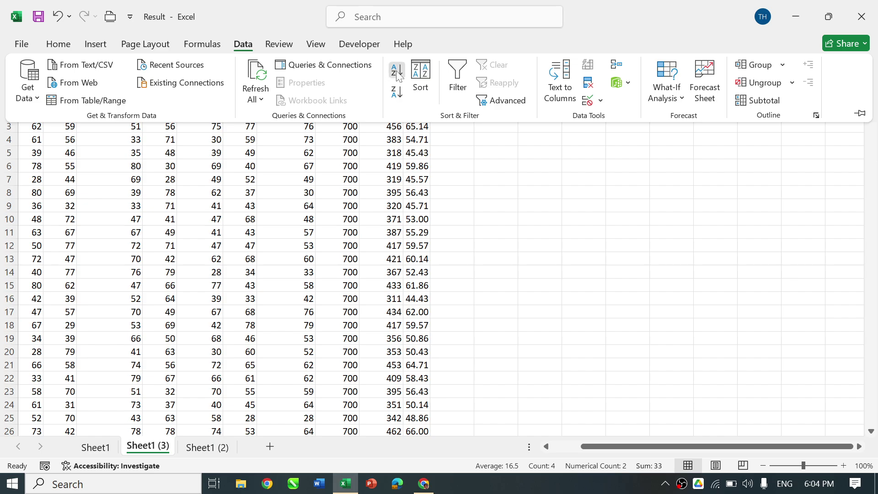
pyautogui.click(620, 114)
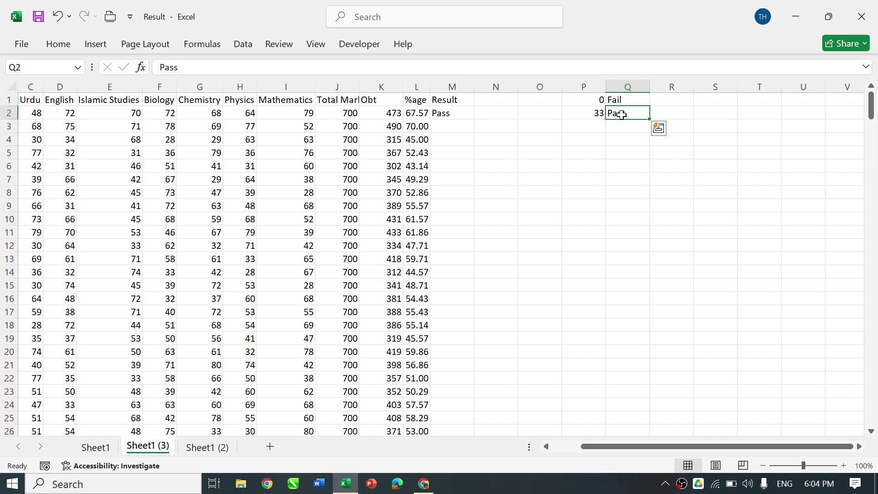
# Copy the M2 VLOOKUP formula down the whole Result column and look through the filled cells.
pyautogui.click(446, 114)
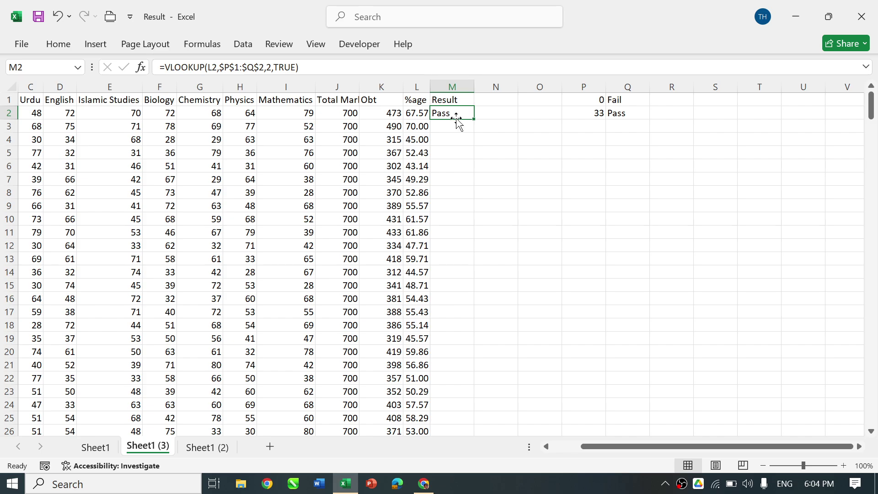
pyautogui.doubleClick(476, 120)
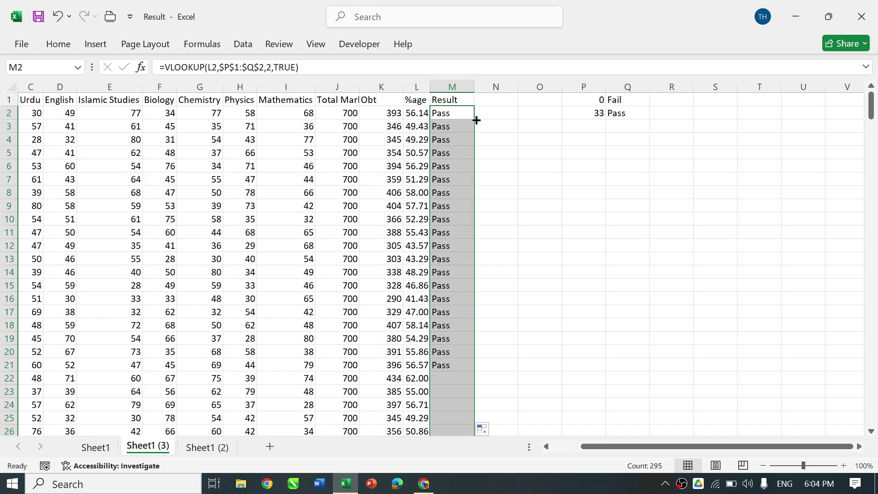
pyautogui.scroll(-20, 450, 225)
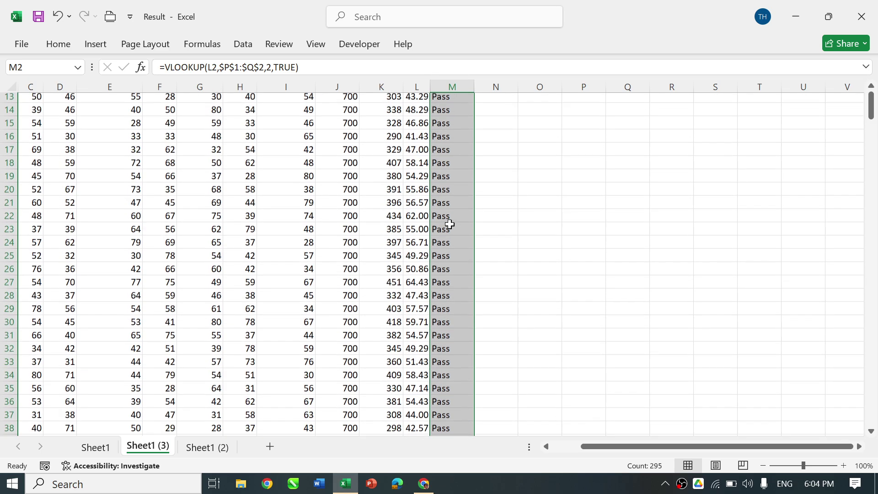
pyautogui.scroll(-19, 450, 225)
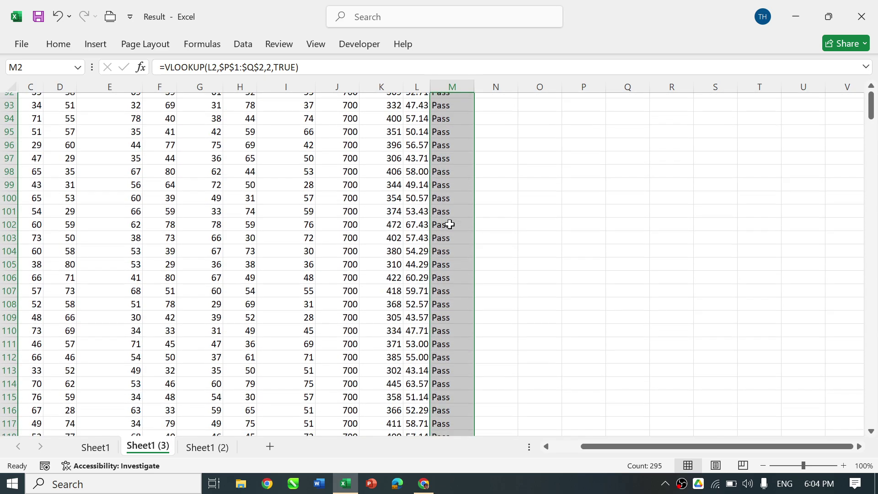
pyautogui.scroll(20, 451, 211)
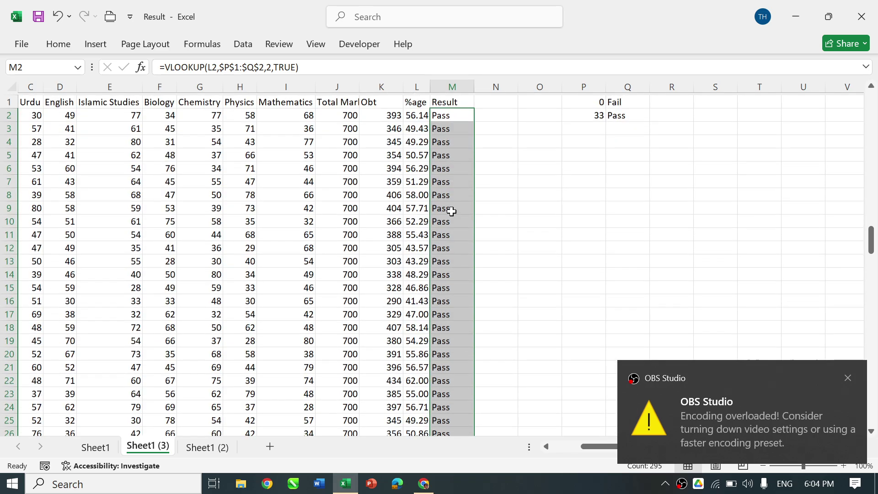
pyautogui.click(452, 211)
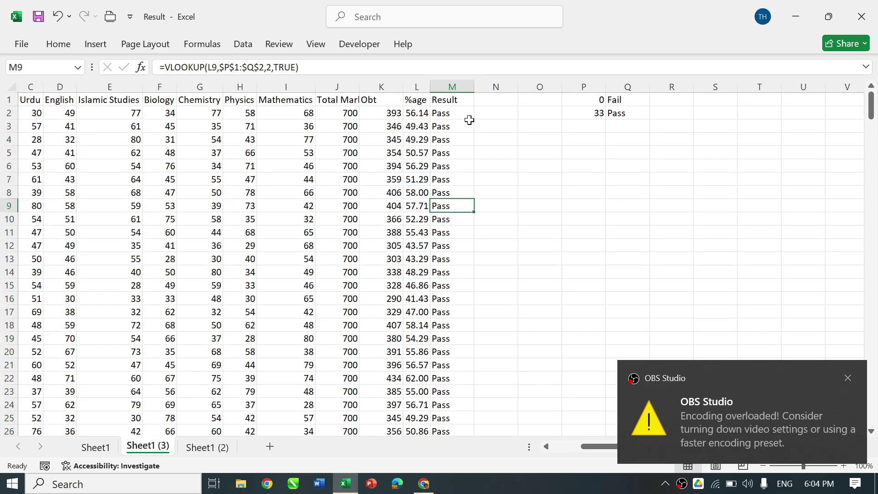
# Overwrite the percentage in L3 with 32 to test the Result formula against a failing value.
pyautogui.click(413, 126)
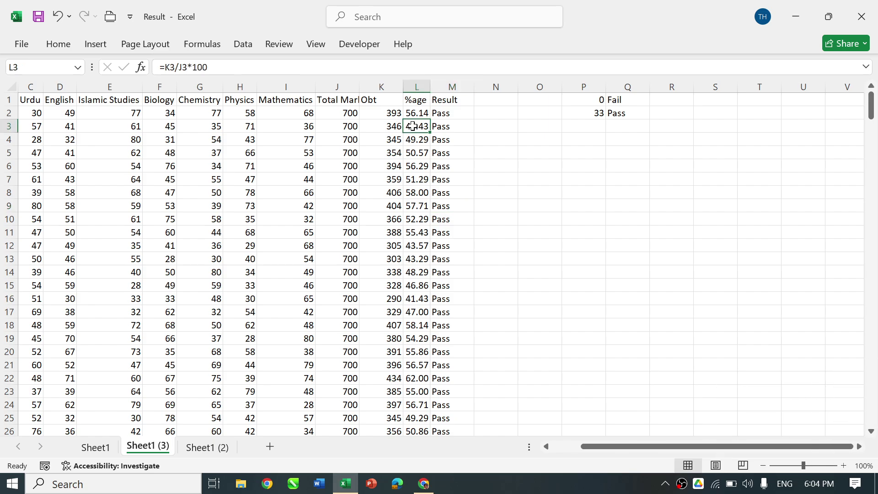
pyautogui.write('32')
pyautogui.press('Return')
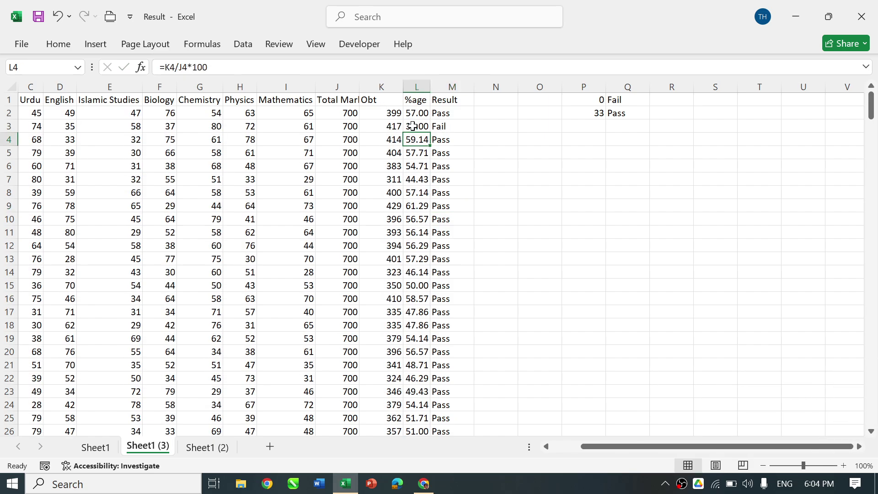
# Overwrite the percentage in L6 with 30 to test the Result formula against another failing value.
pyautogui.click(413, 127)
pyautogui.press('Down')
pyautogui.press('Down')
pyautogui.press('Down')
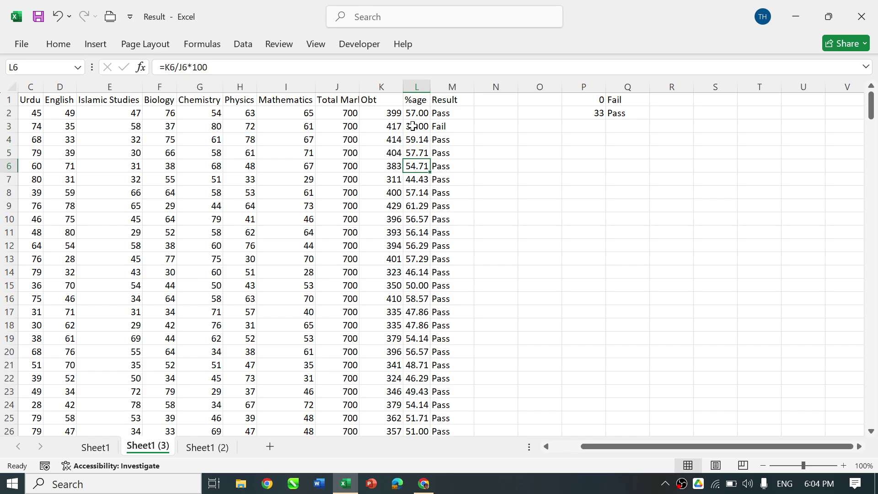
pyautogui.write('30')
pyautogui.press('Return')
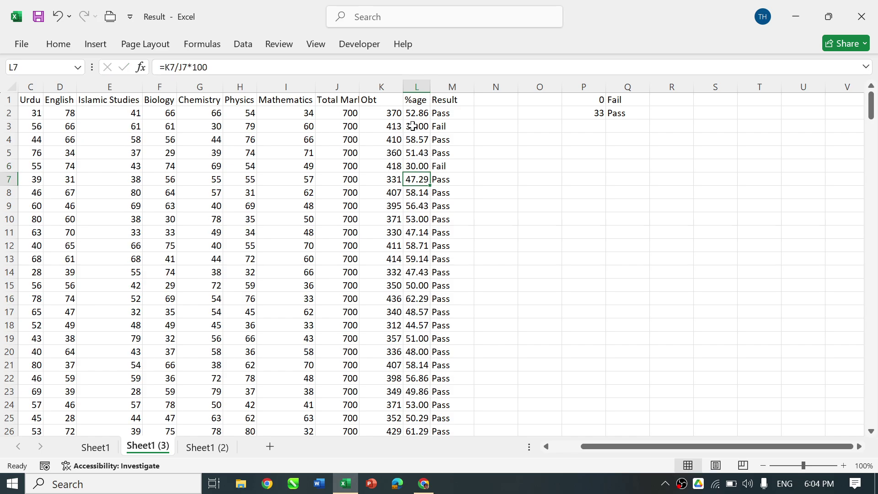
# Overwrite the percentage in L11 with 0 to test the Result formula at the lowest threshold.
pyautogui.press('Down')
pyautogui.press('Down')
pyautogui.press('Down')
pyautogui.press('Down')
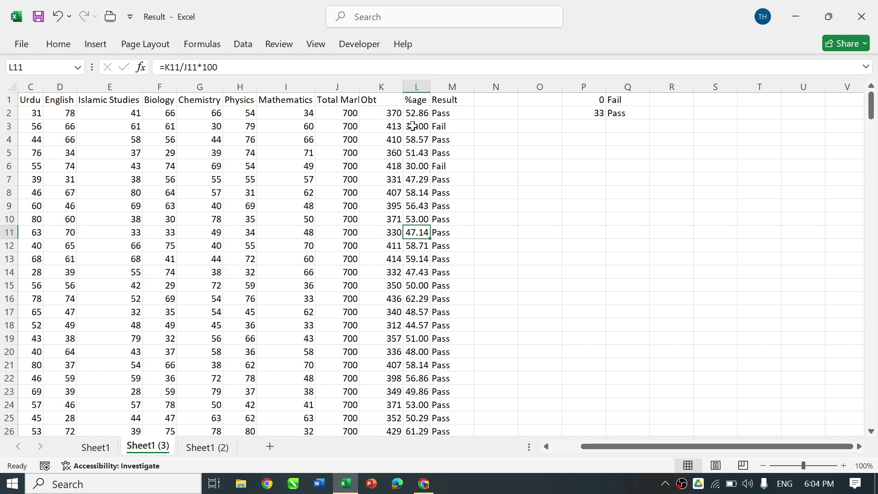
pyautogui.write('0')
pyautogui.press('Return')
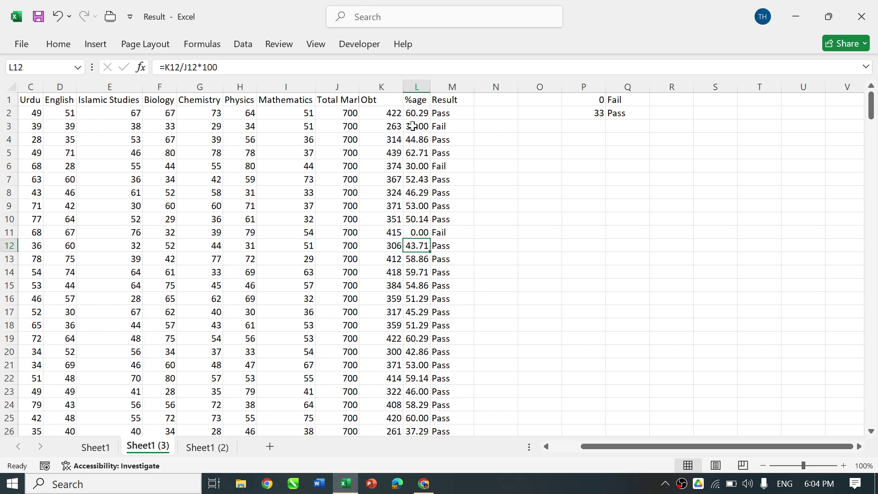
# Undo the three test percentages in L11, L6 and L3 to restore their formulas.
pyautogui.hotkey('ctrl', 'z')
pyautogui.hotkey('ctrl', 'z')
pyautogui.hotkey('ctrl', 'z')
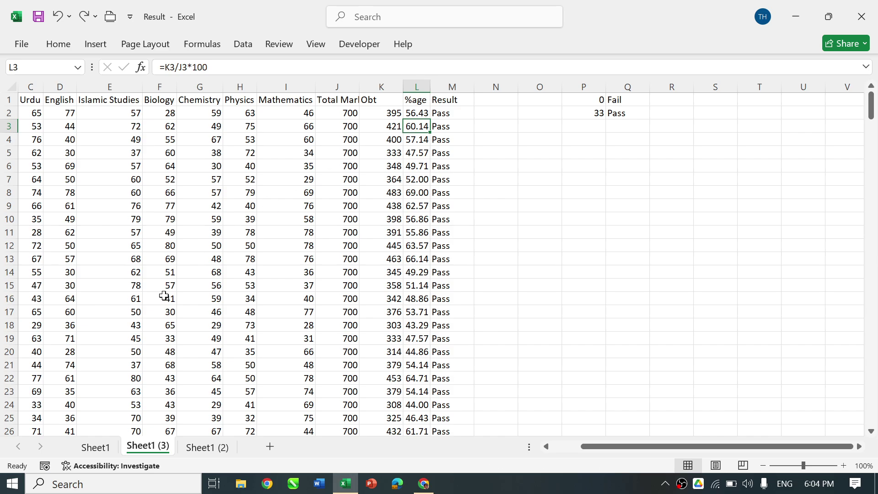
# Set the Pass threshold in P2 of the lookup table on Sheet1 (3) to 40.
pyautogui.click(96, 447)
pyautogui.click(142, 448)
pyautogui.moveTo(599, 100); pyautogui.dragTo(619, 113)
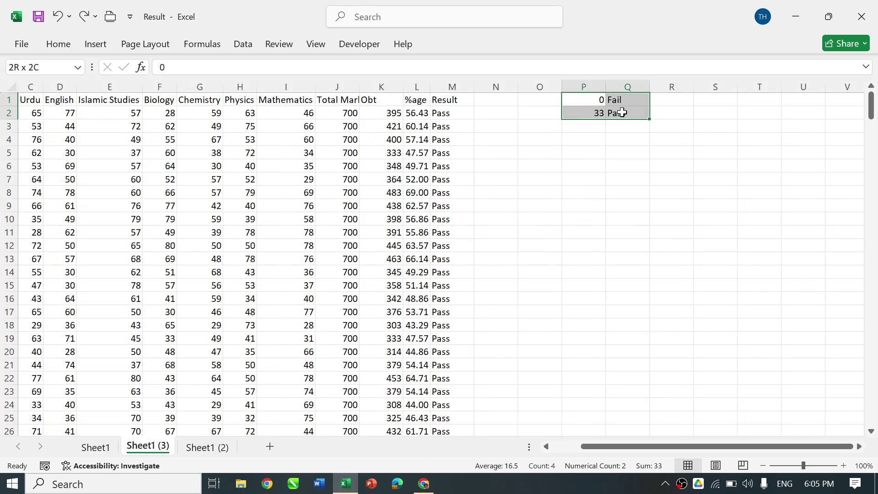
pyautogui.click(592, 113)
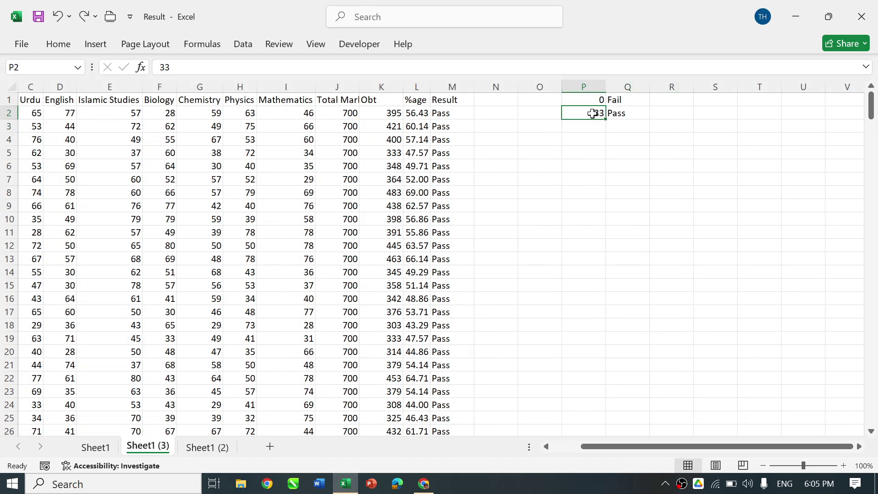
pyautogui.write('40')
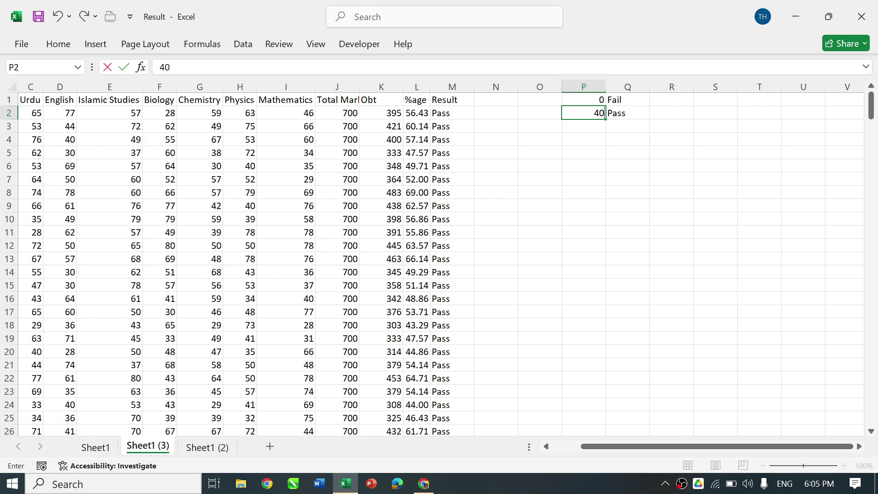
pyautogui.press('Return')
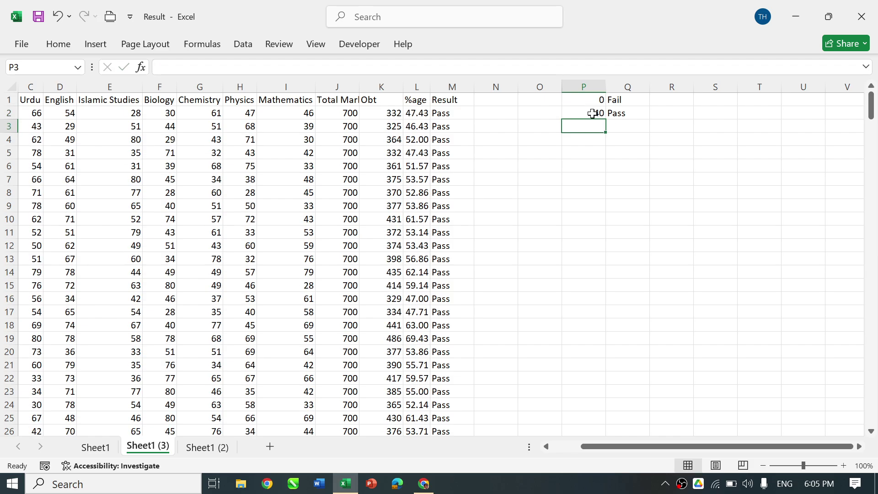
# Raise the Pass threshold in P2 of the lookup table to 50.
pyautogui.click(593, 113)
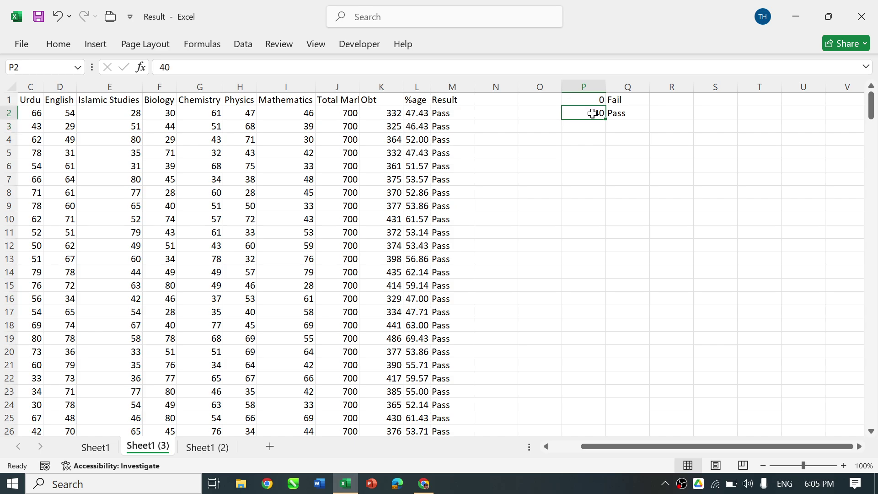
pyautogui.write('50')
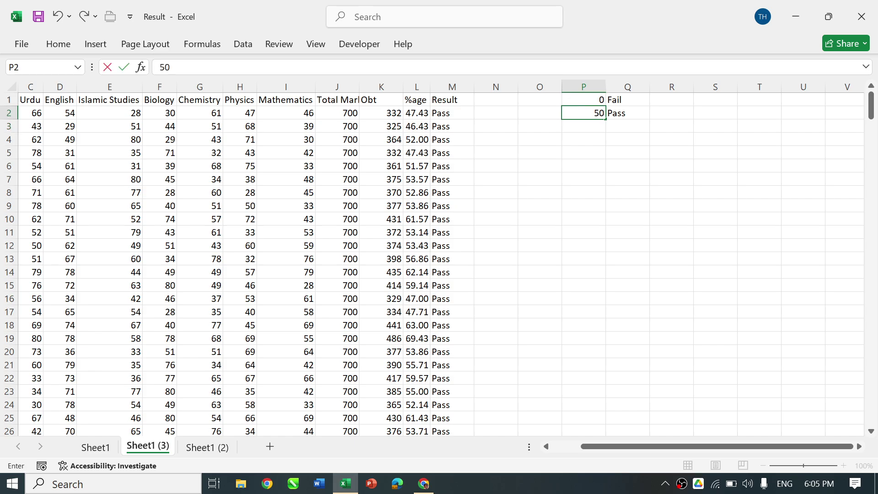
pyautogui.press('Return')
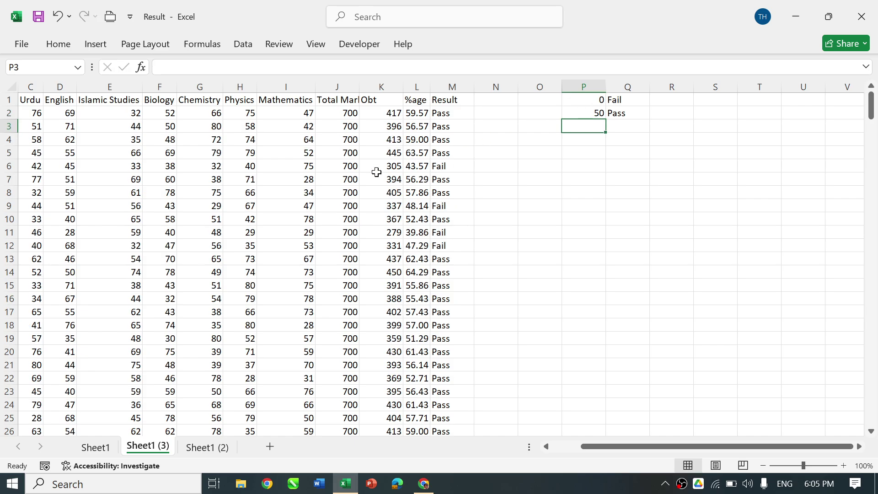
# Review the Result column and its VLOOKUP formula in M2, and open Sheet1 to compare it with the IF formula.
pyautogui.click(590, 108)
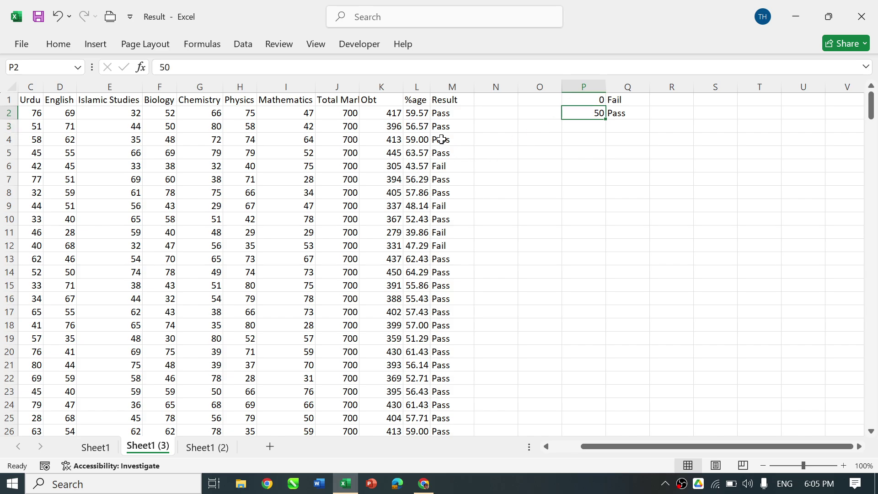
pyautogui.scroll(-15, 441, 138)
pyautogui.scroll(-14, 441, 139)
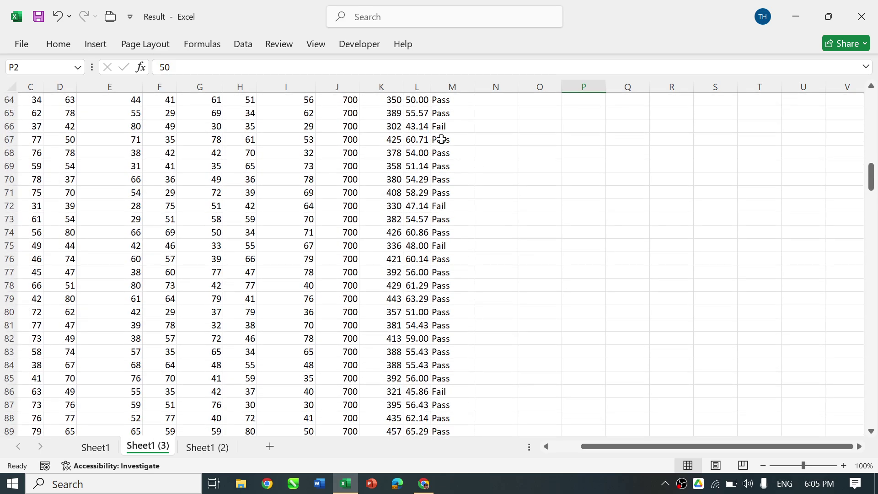
pyautogui.scroll(20, 441, 138)
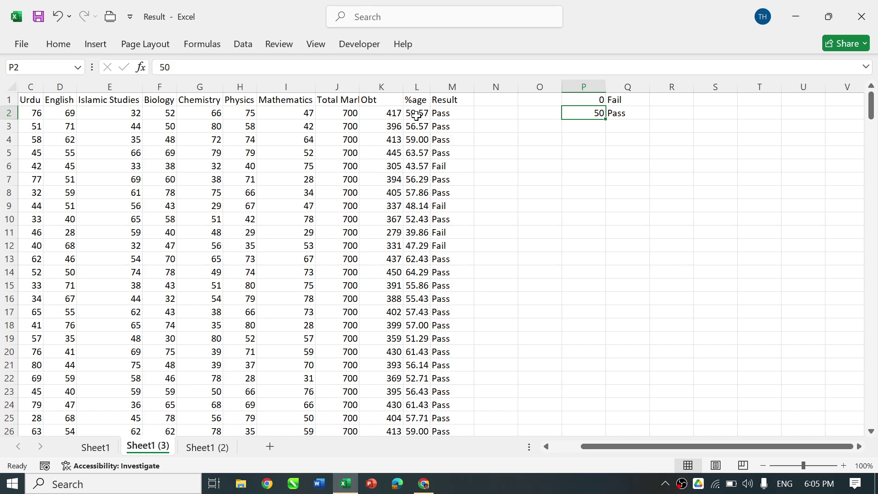
pyautogui.click(446, 113)
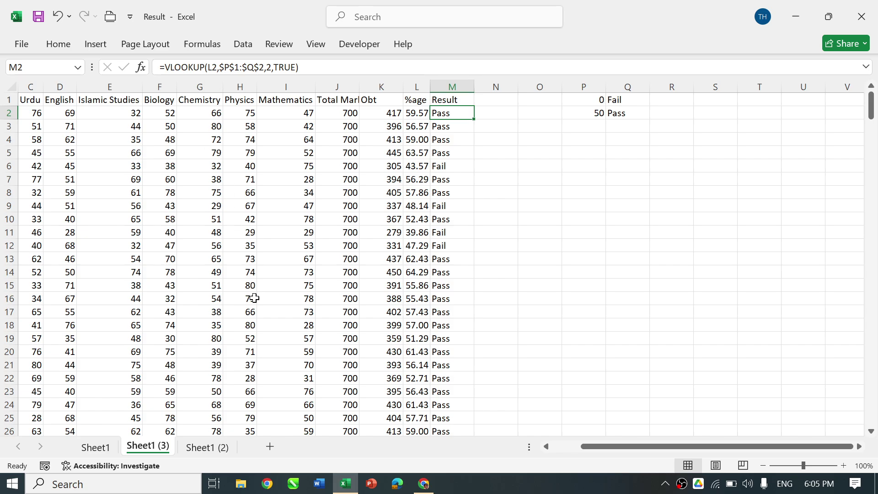
pyautogui.click(96, 448)
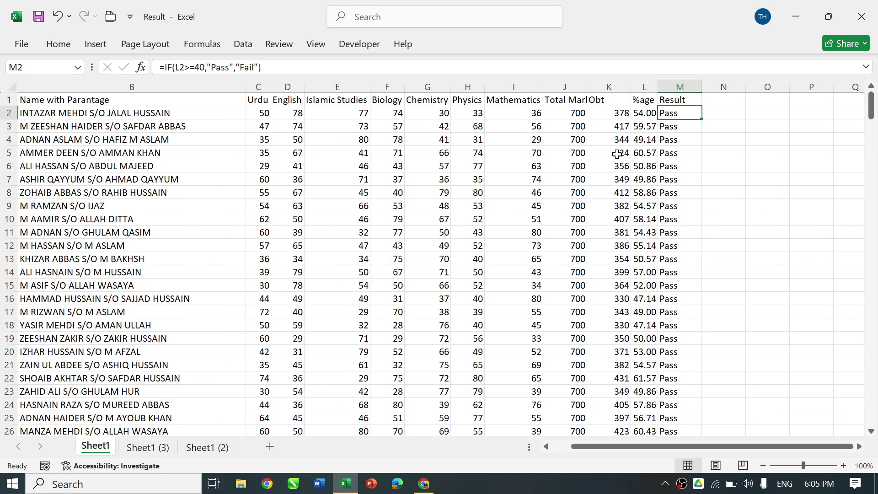